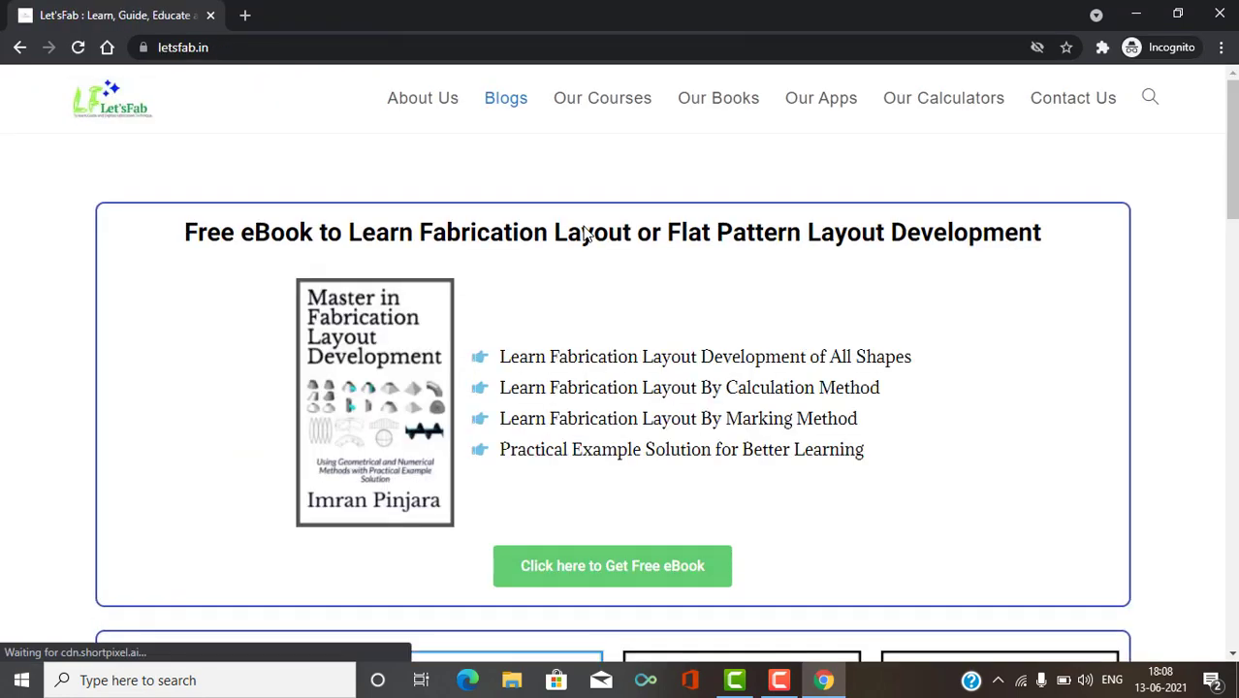
Open the Screw Flight Calculator from the website's collection of online calculators
scroll(866, 294, "down", 7)
scroll(876, 315, "up", 6)
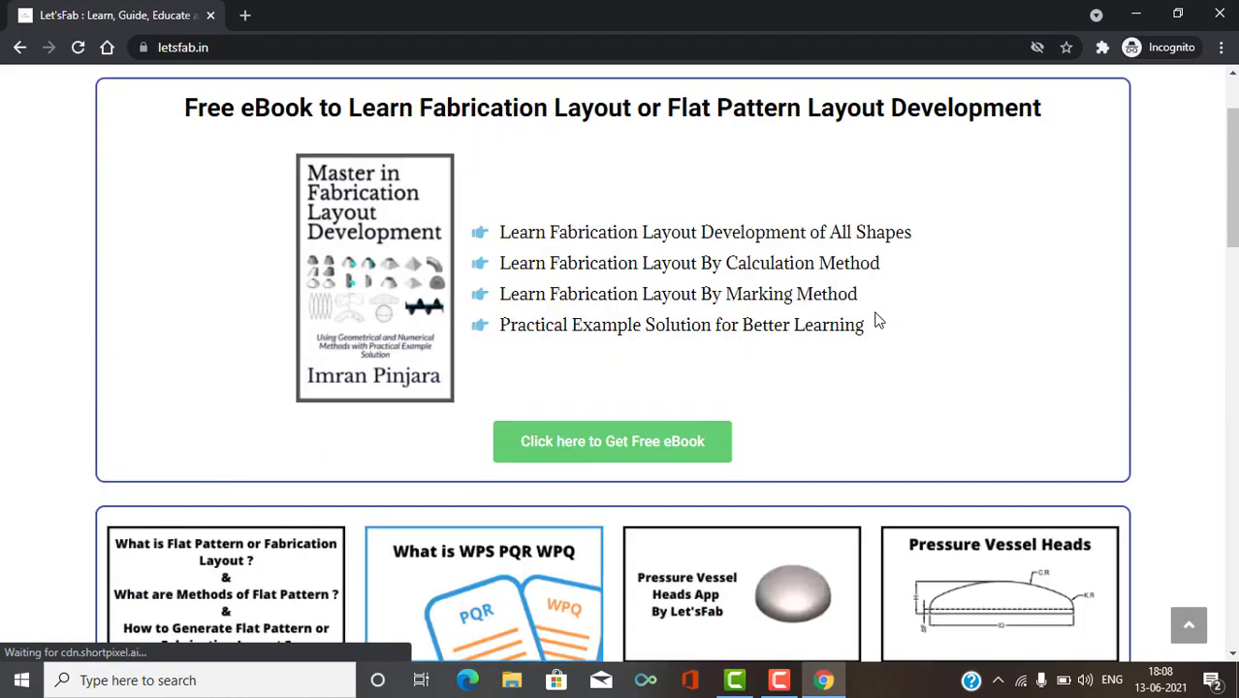
scroll(876, 320, "up", 1)
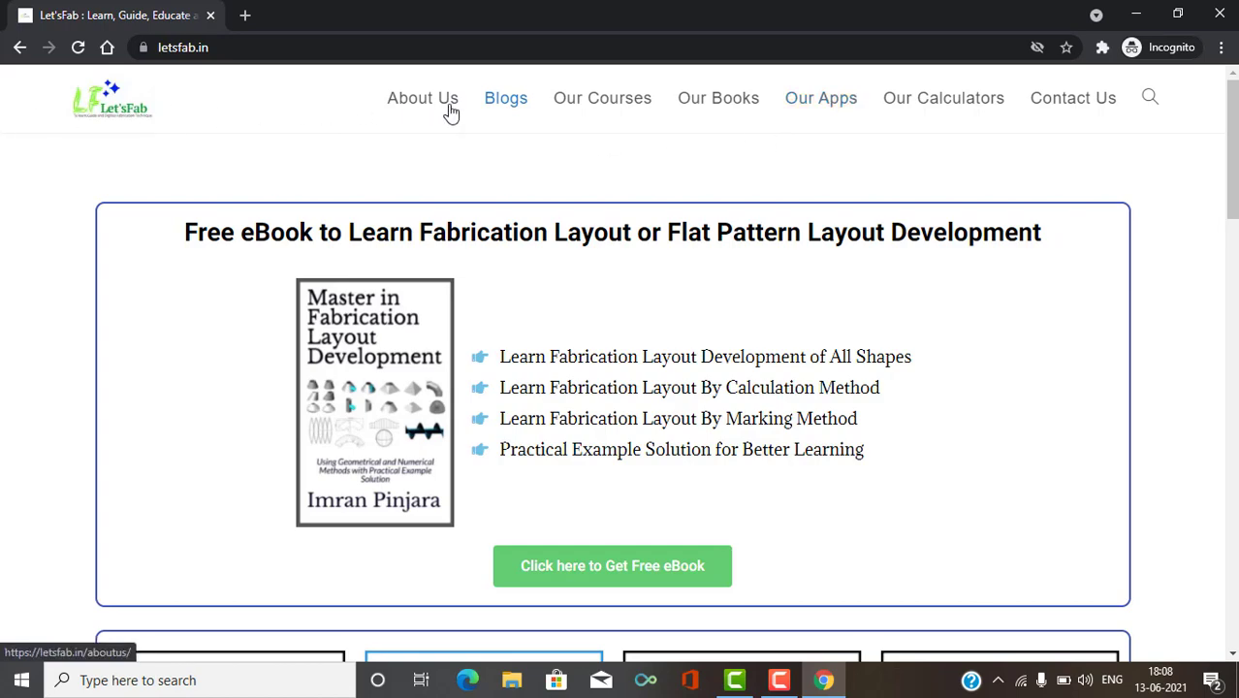
left_click(924, 100)
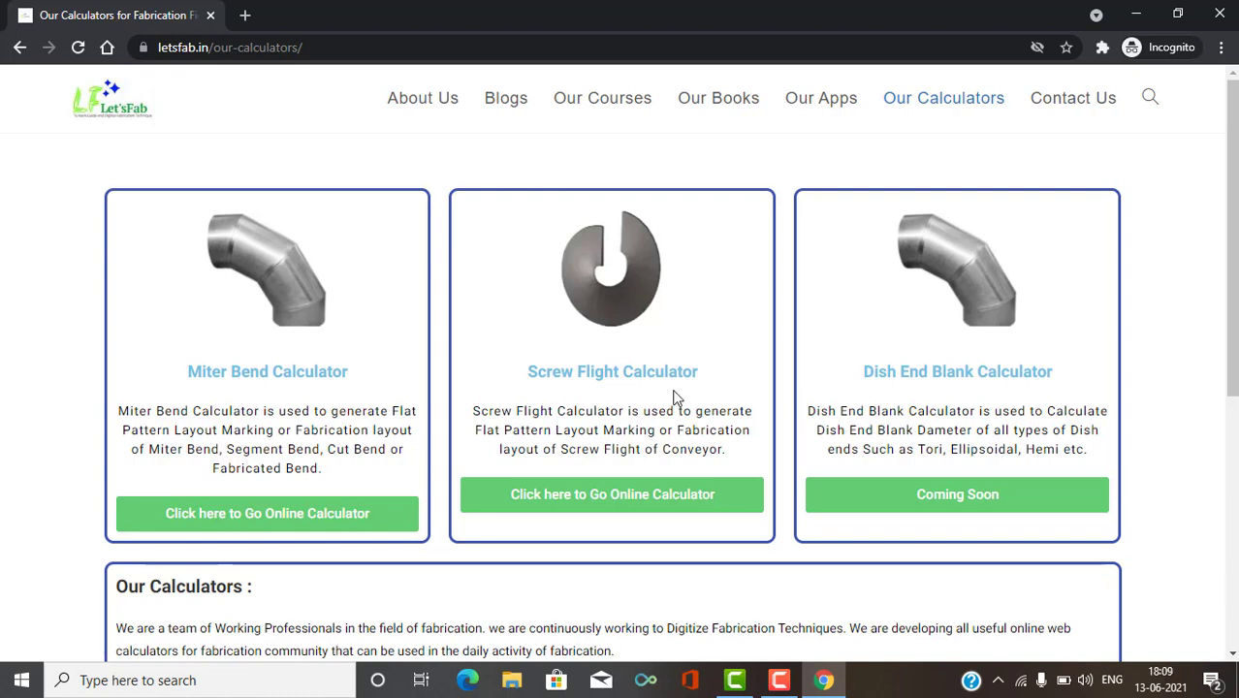
left_click(598, 496)
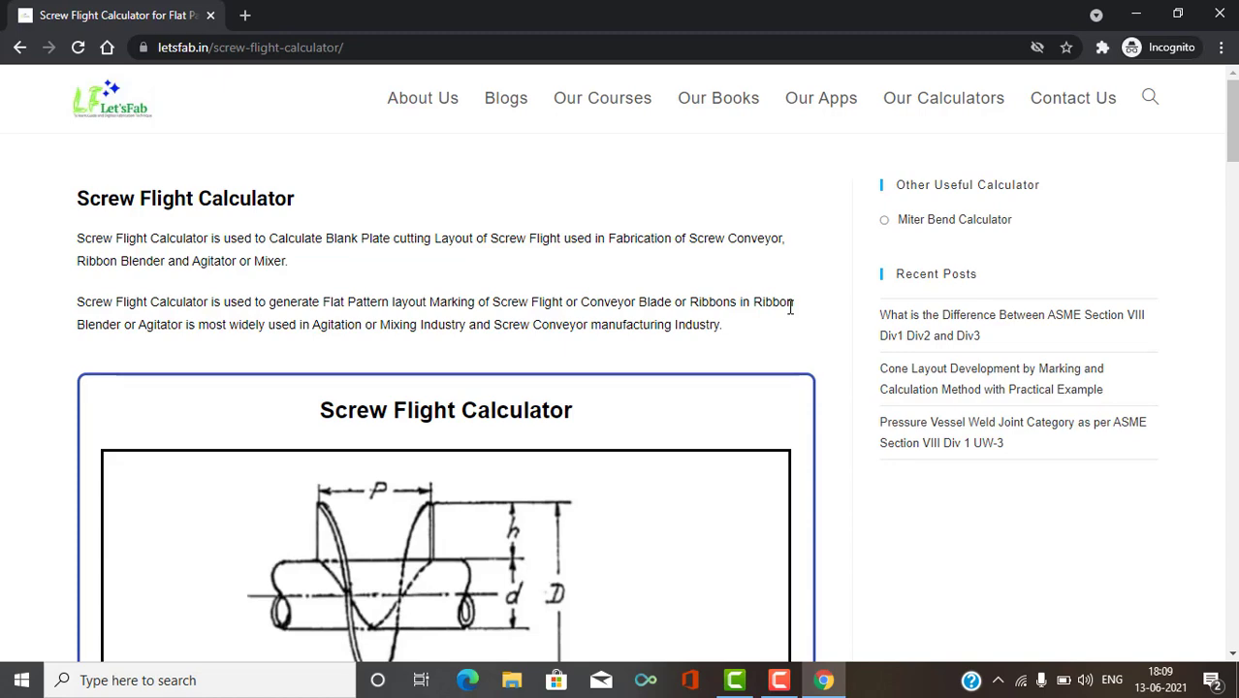
Examine the screw flight diagram, the required input fields and the explanatory text on the calculator page
scroll(299, 233, "down", 1)
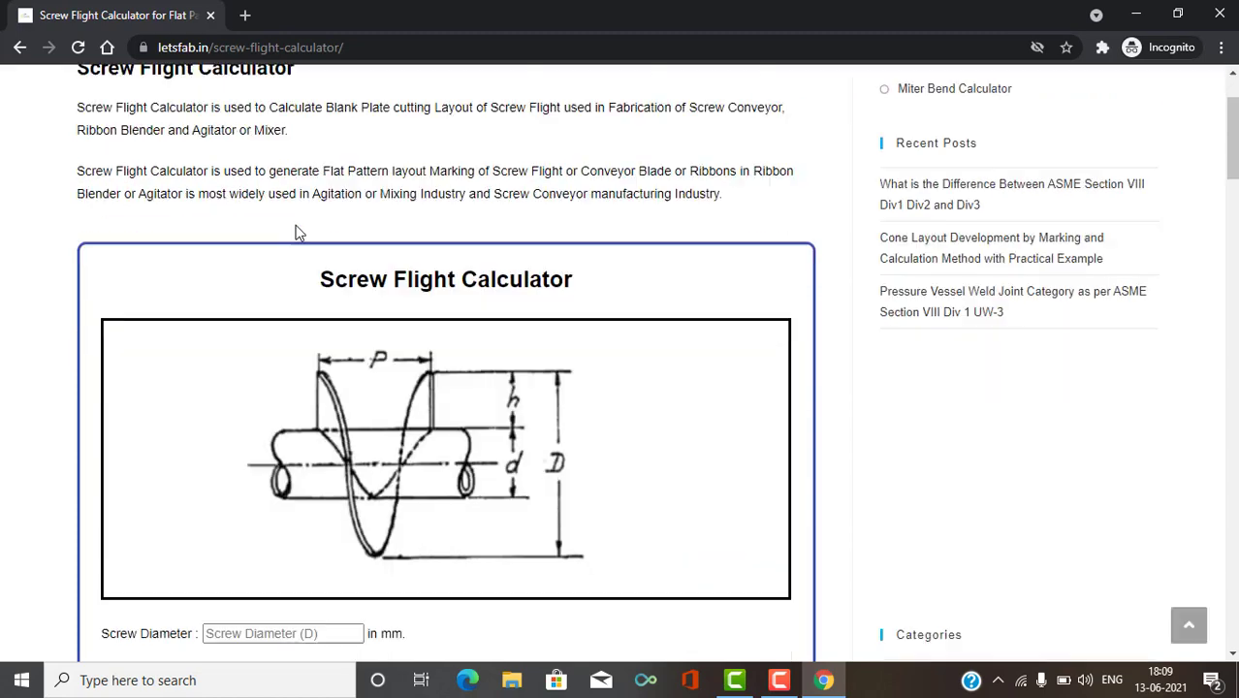
scroll(650, 194, "down", 2)
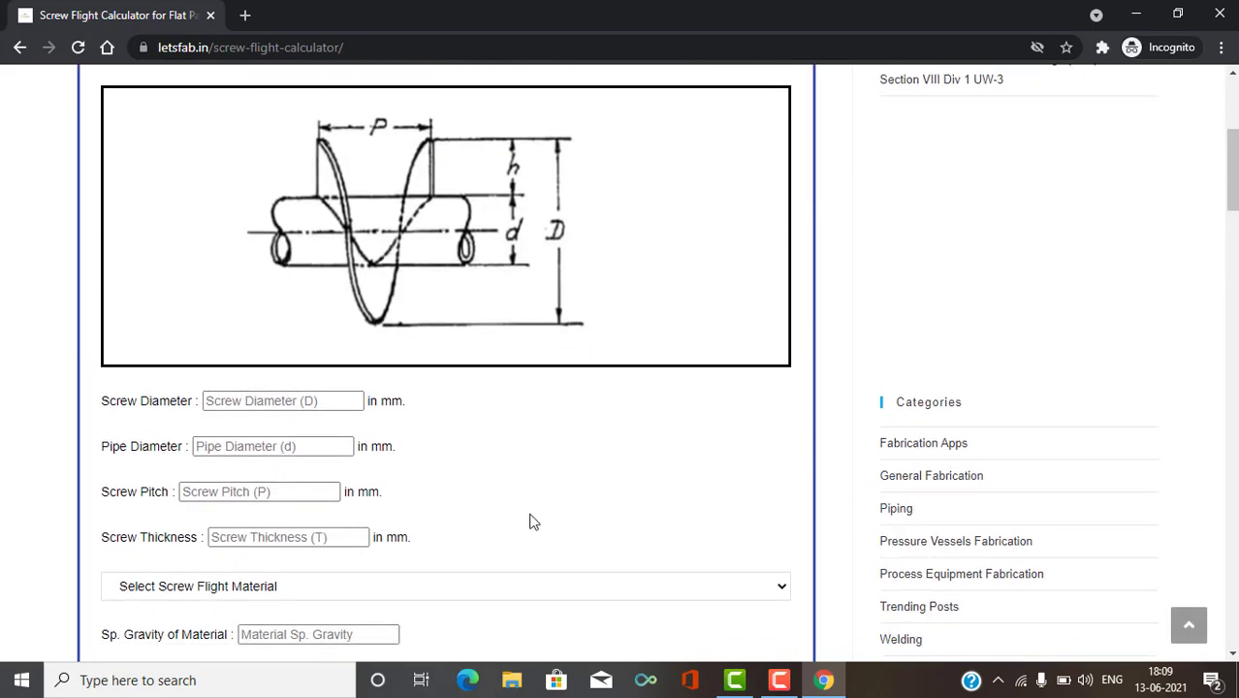
scroll(532, 522, "down", 10)
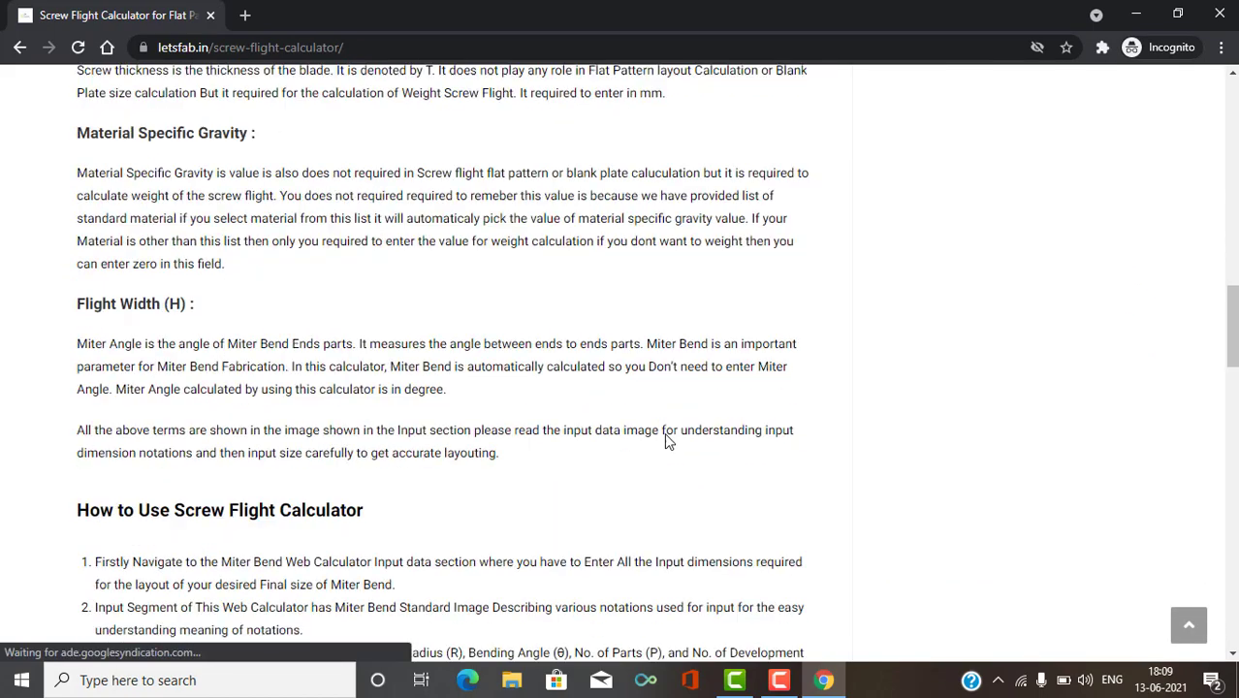
scroll(665, 438, "down", 5)
scroll(666, 465, "up", 15)
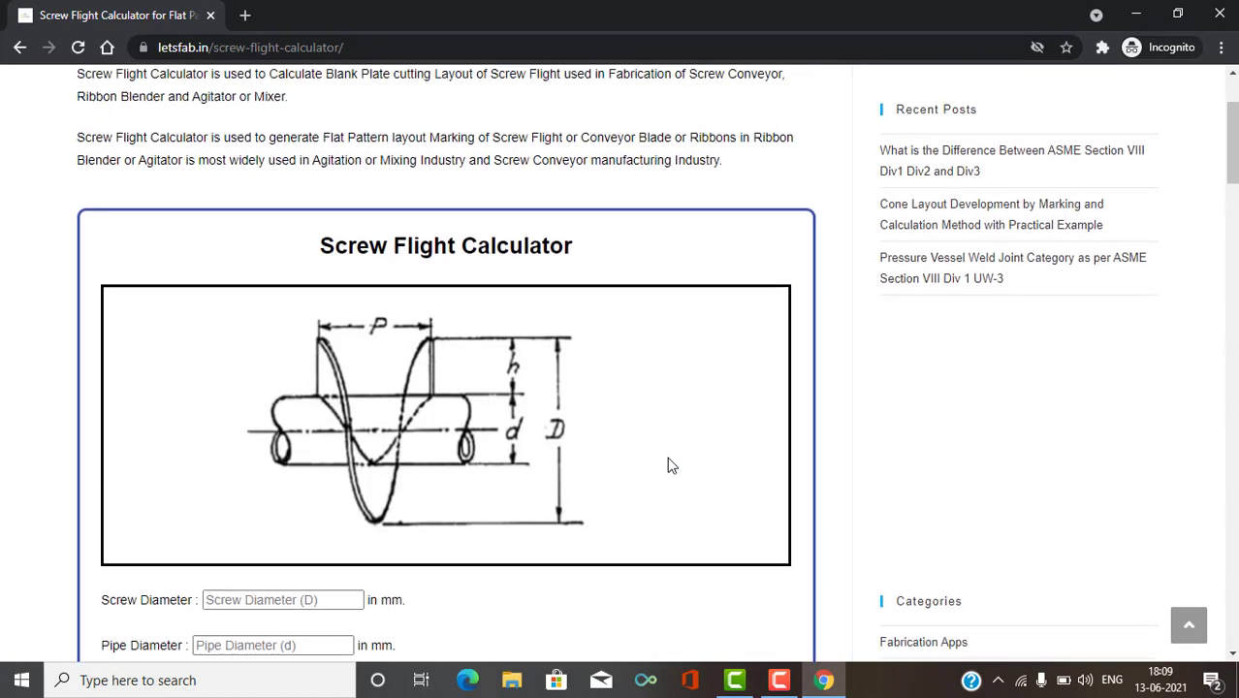
scroll(668, 465, "down", 2)
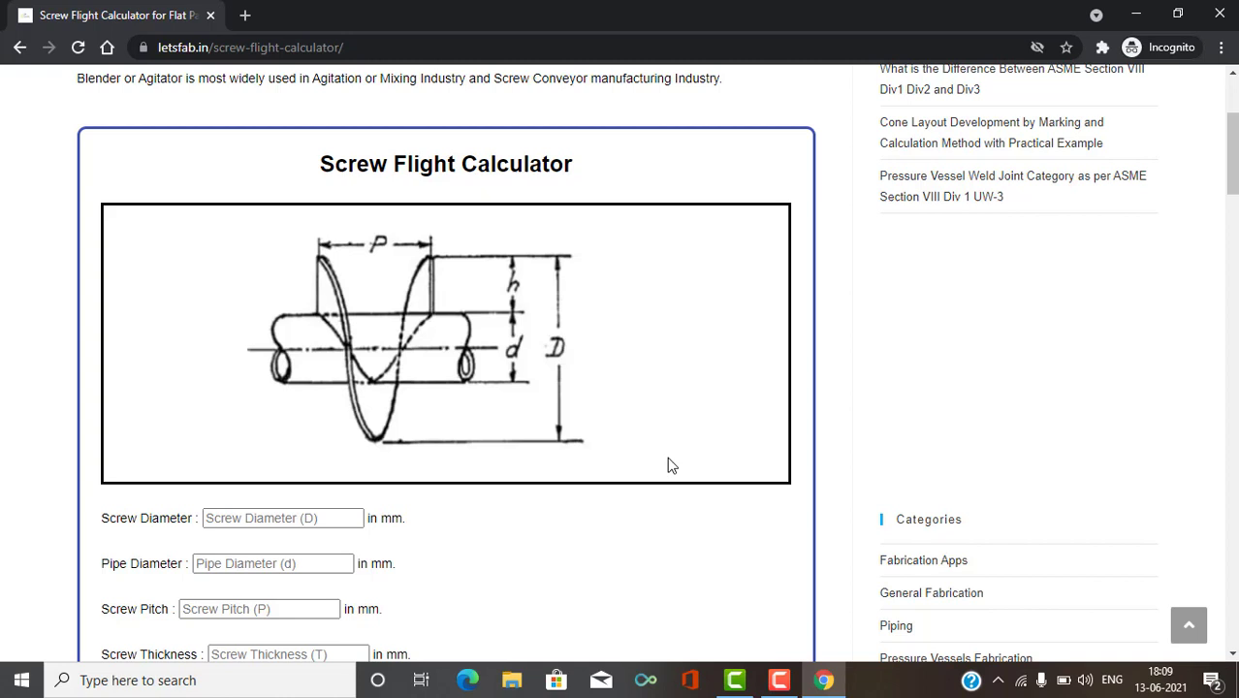
scroll(545, 485, "down", 1)
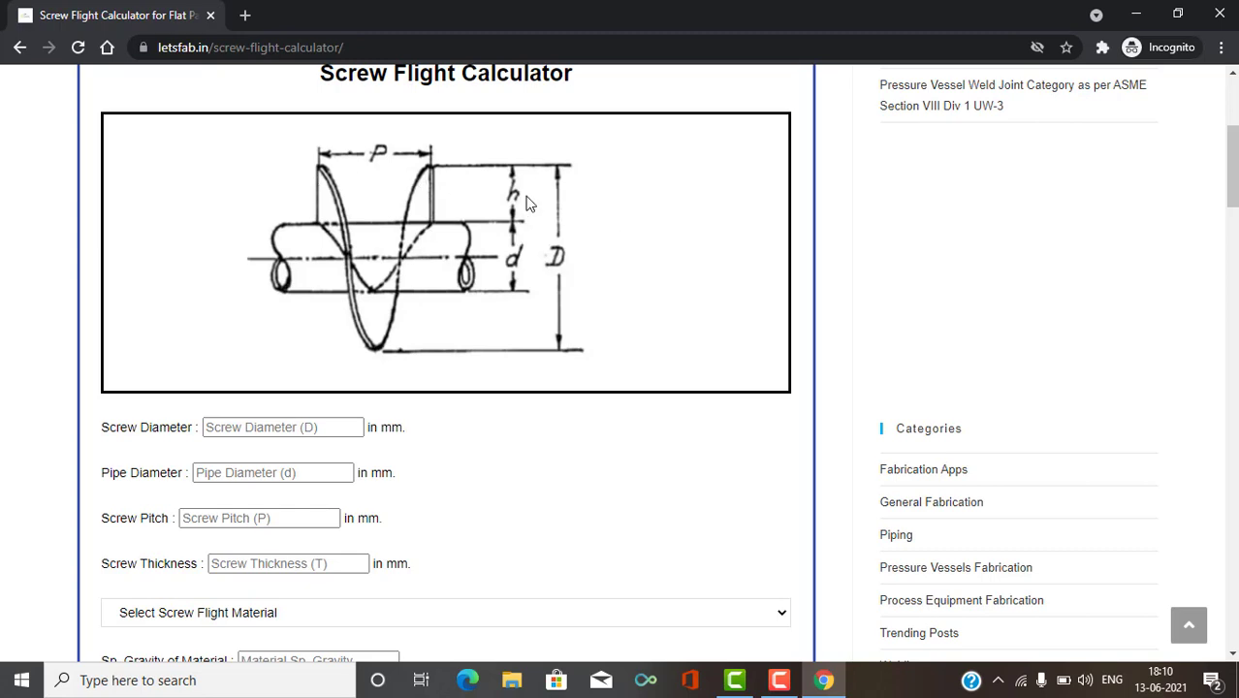
scroll(645, 233, "down", 1)
scroll(647, 234, "up", 1)
scroll(648, 265, "down", 1)
scroll(648, 266, "up", 1)
scroll(572, 280, "down", 2)
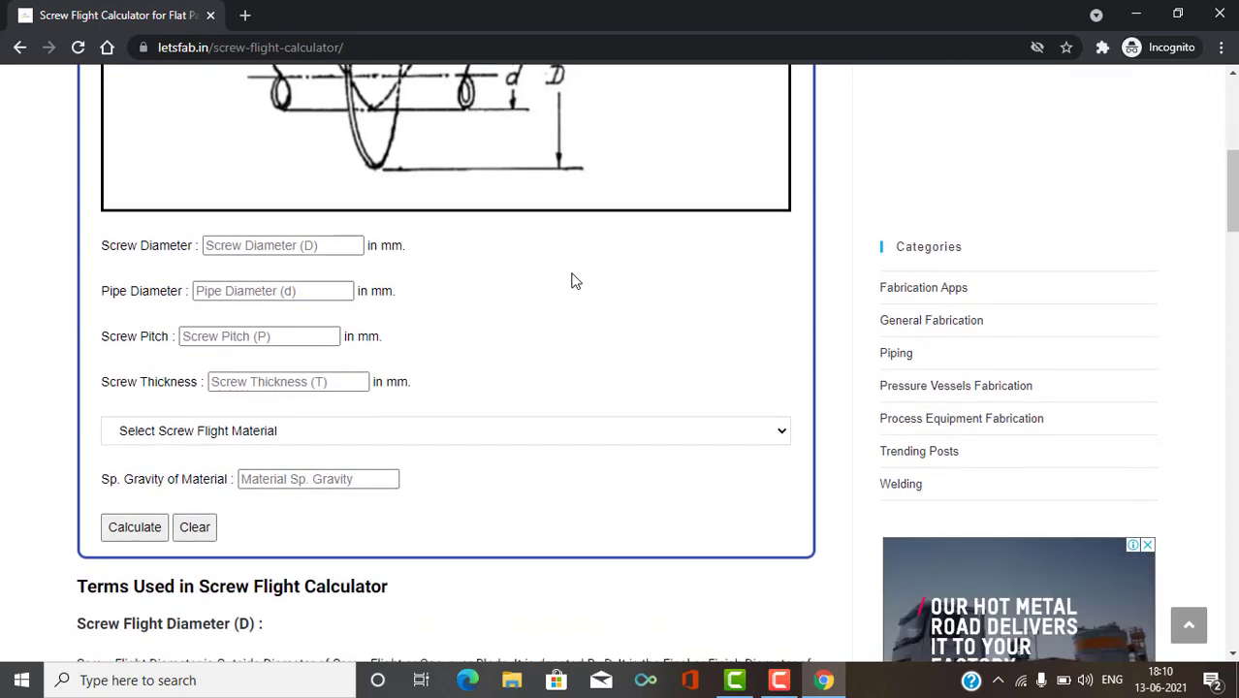
Set the screw diameter to 300 mm and the pipe diameter to 60 mm
left_click(268, 245)
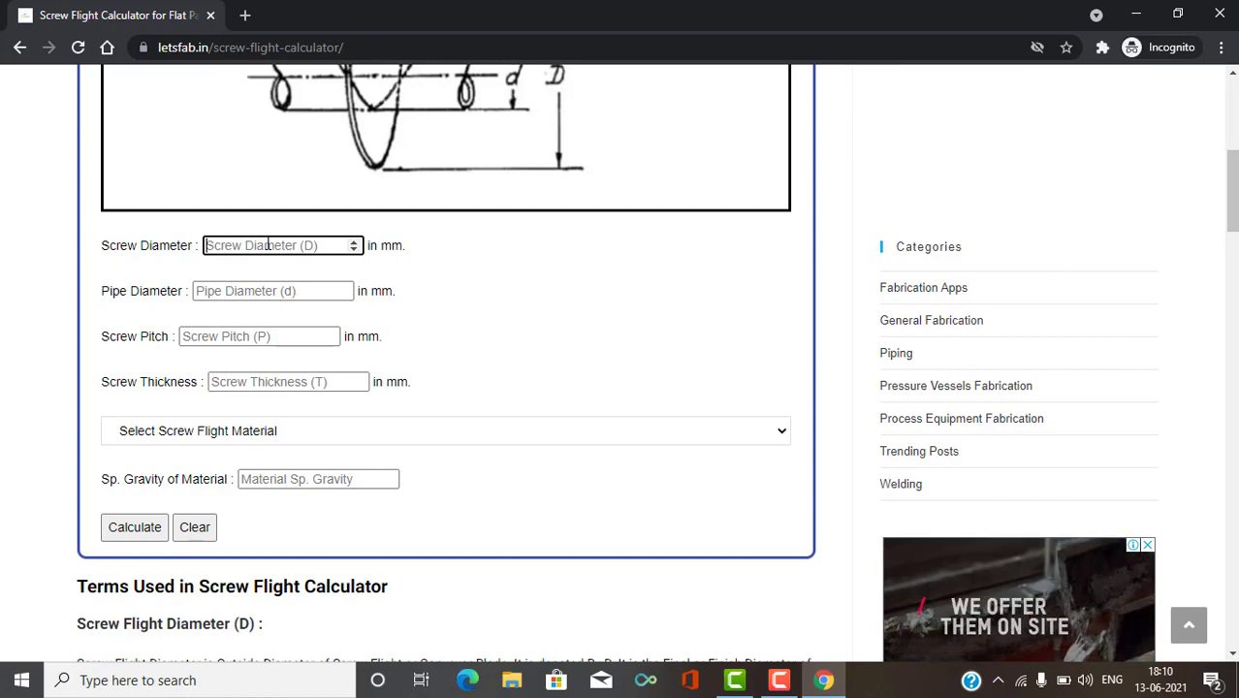
type("300")
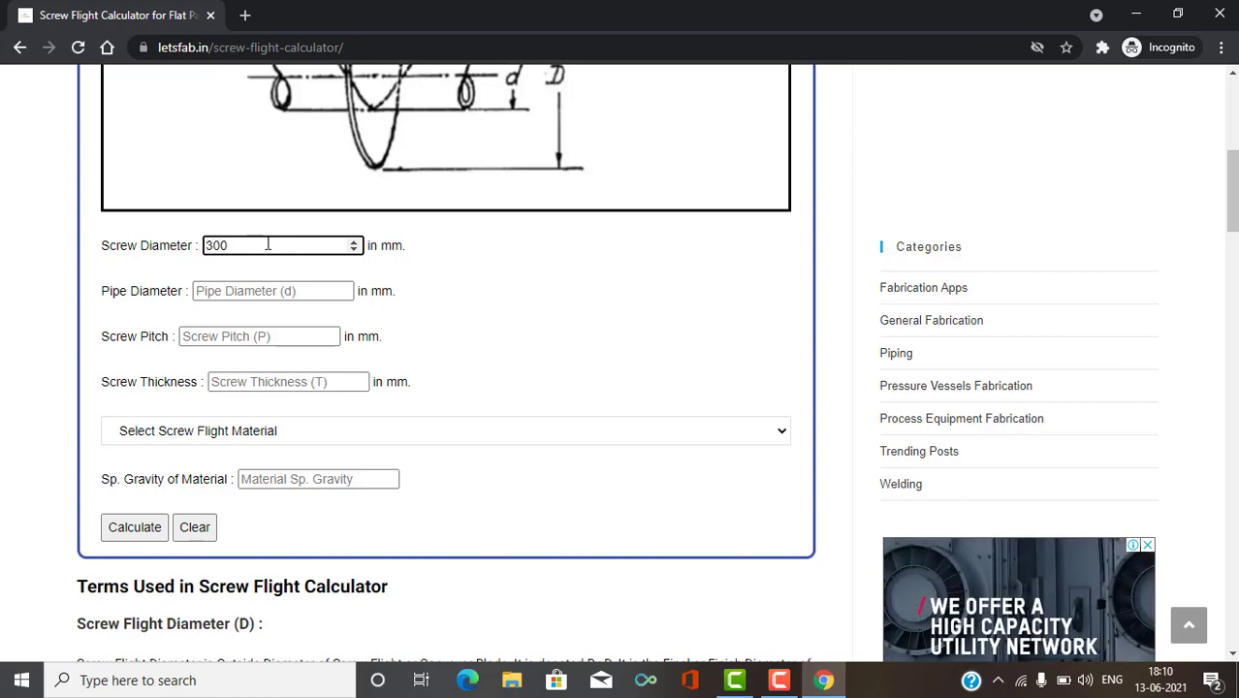
left_click(224, 292)
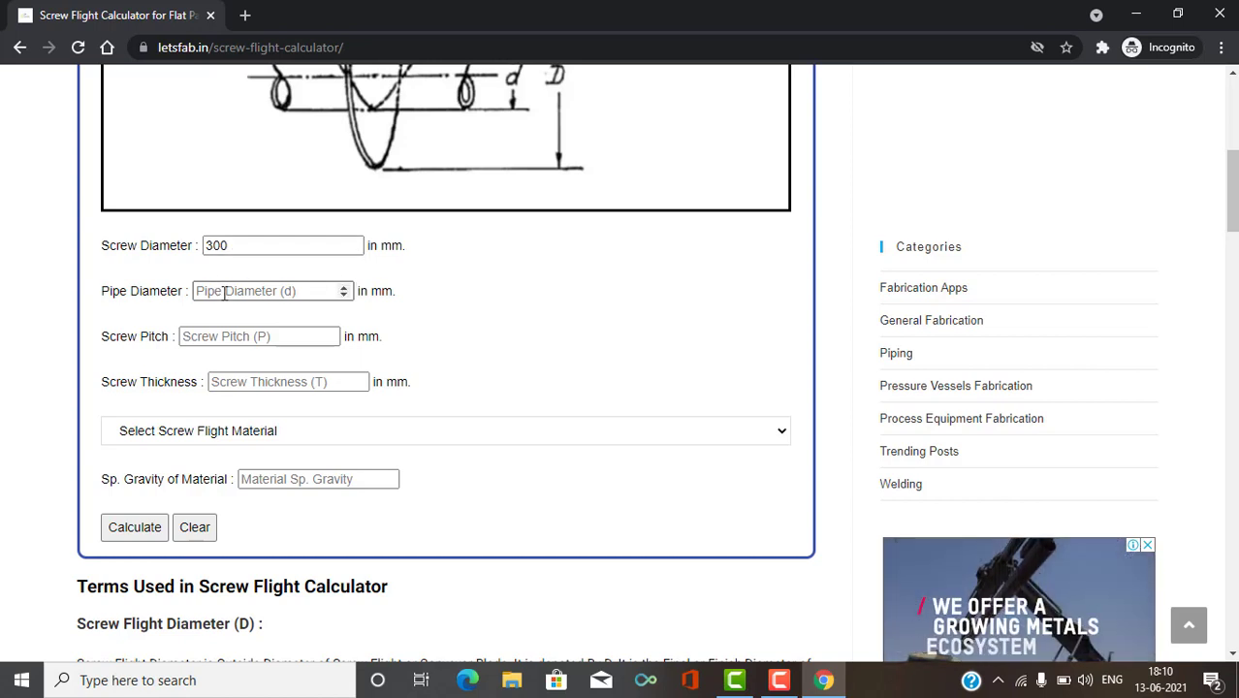
left_click(224, 292)
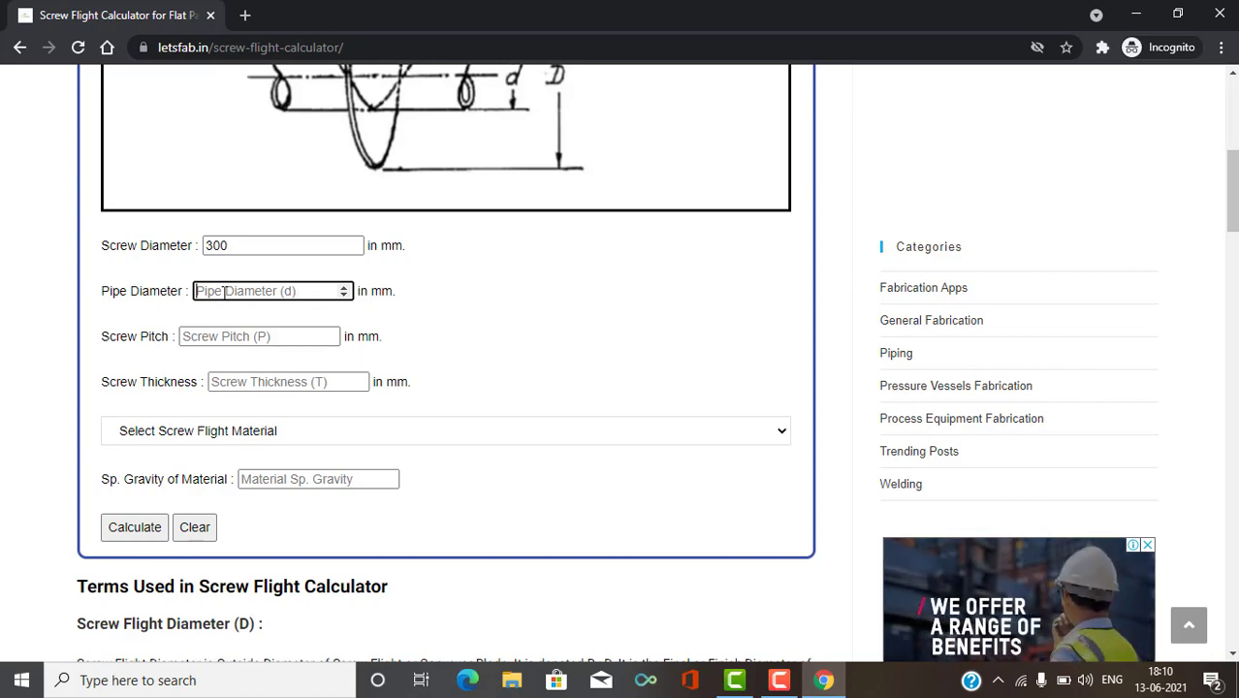
type("60")
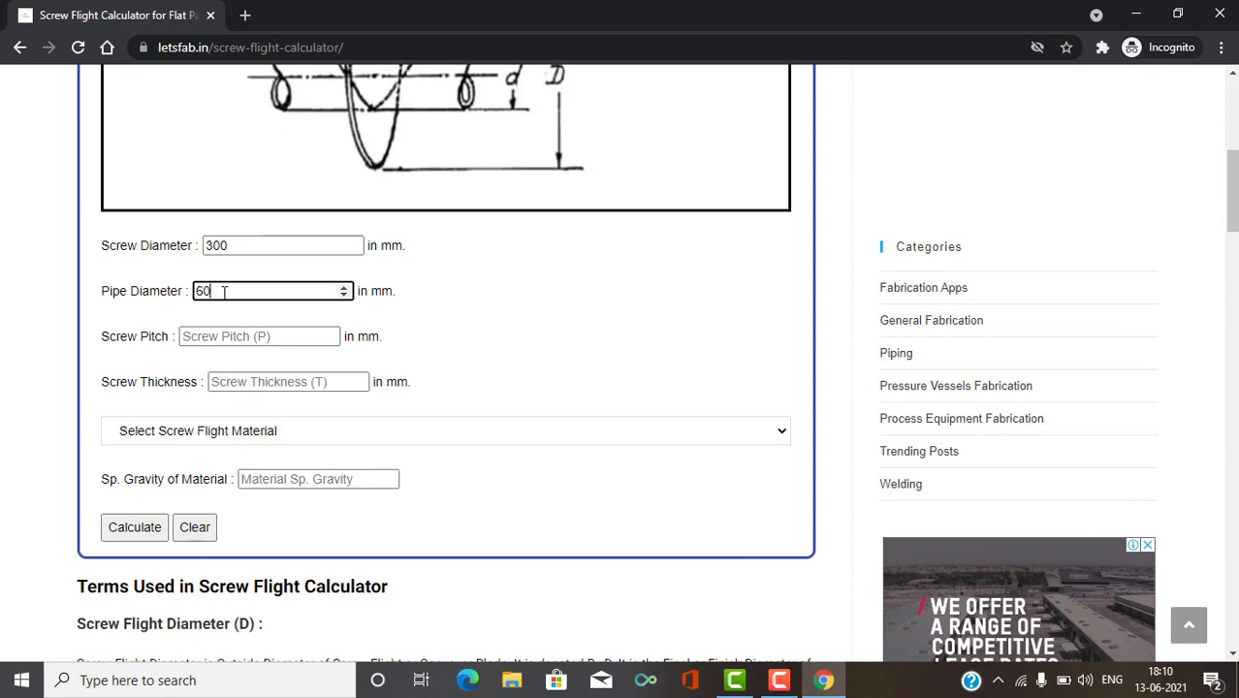
Set the screw pitch to 350 mm and the screw thickness to 8 mm
left_click(225, 335)
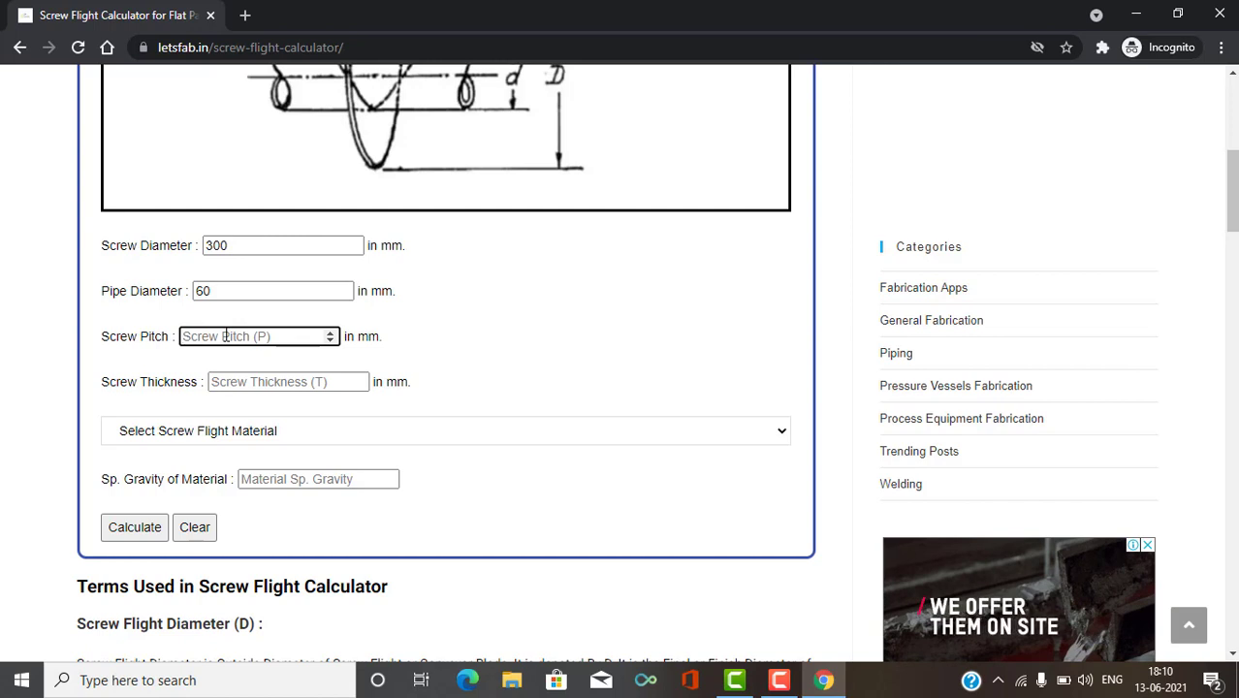
type("350")
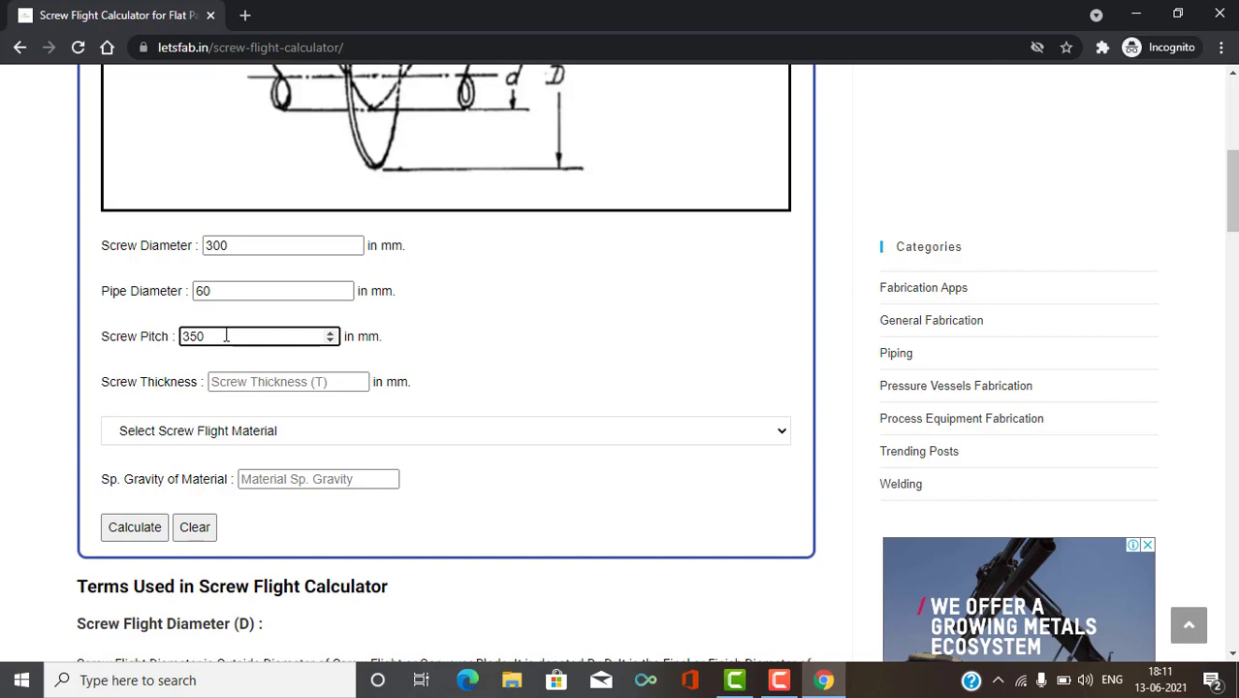
left_click(296, 385)
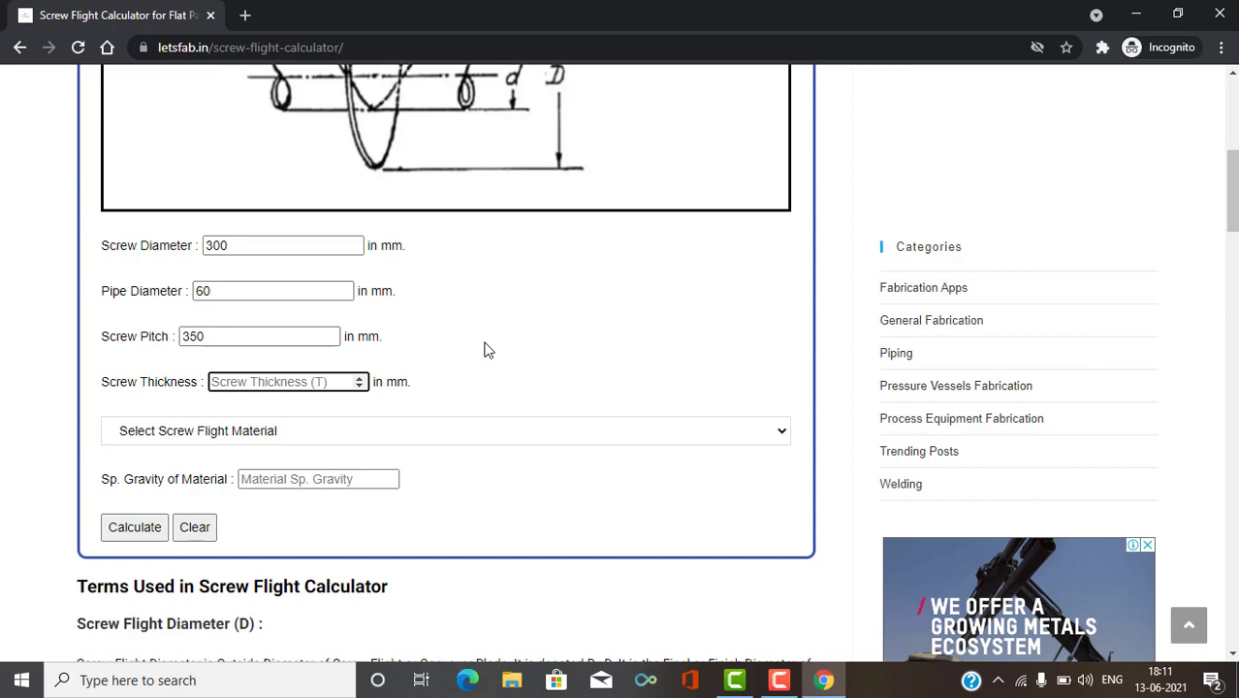
type("8")
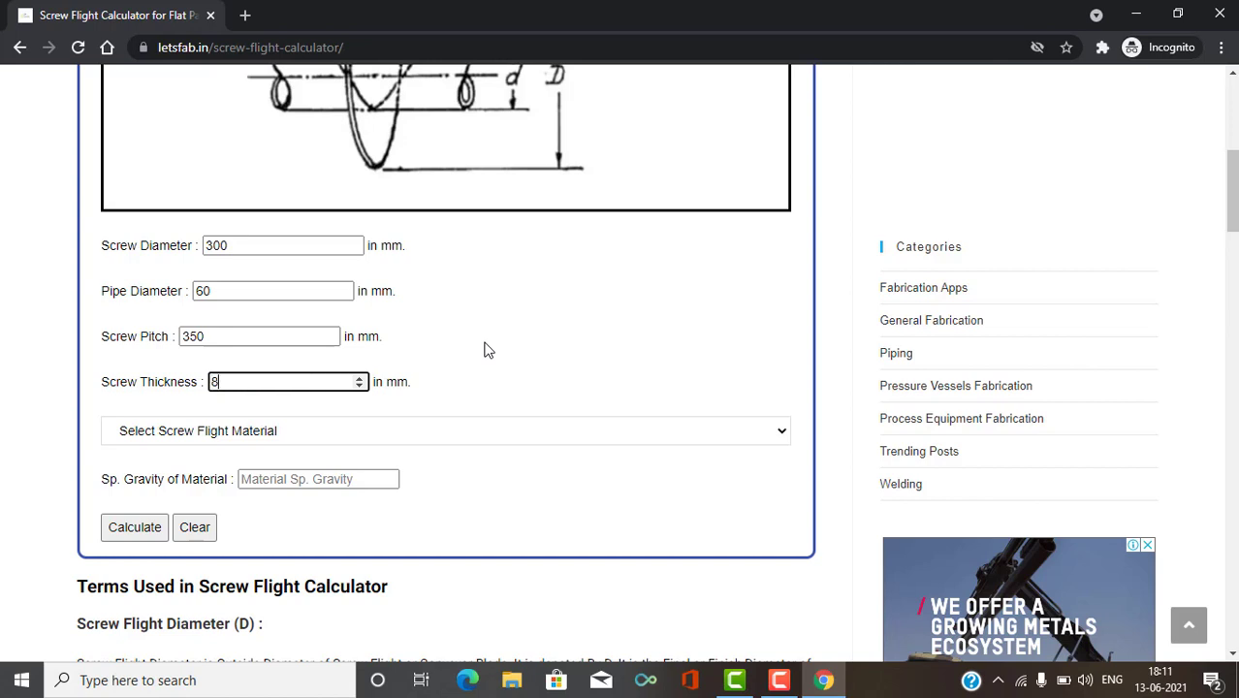
left_click(488, 351)
Set the screw flight material to Carbon Steel and review the other available materials
scroll(488, 350, "down", 1)
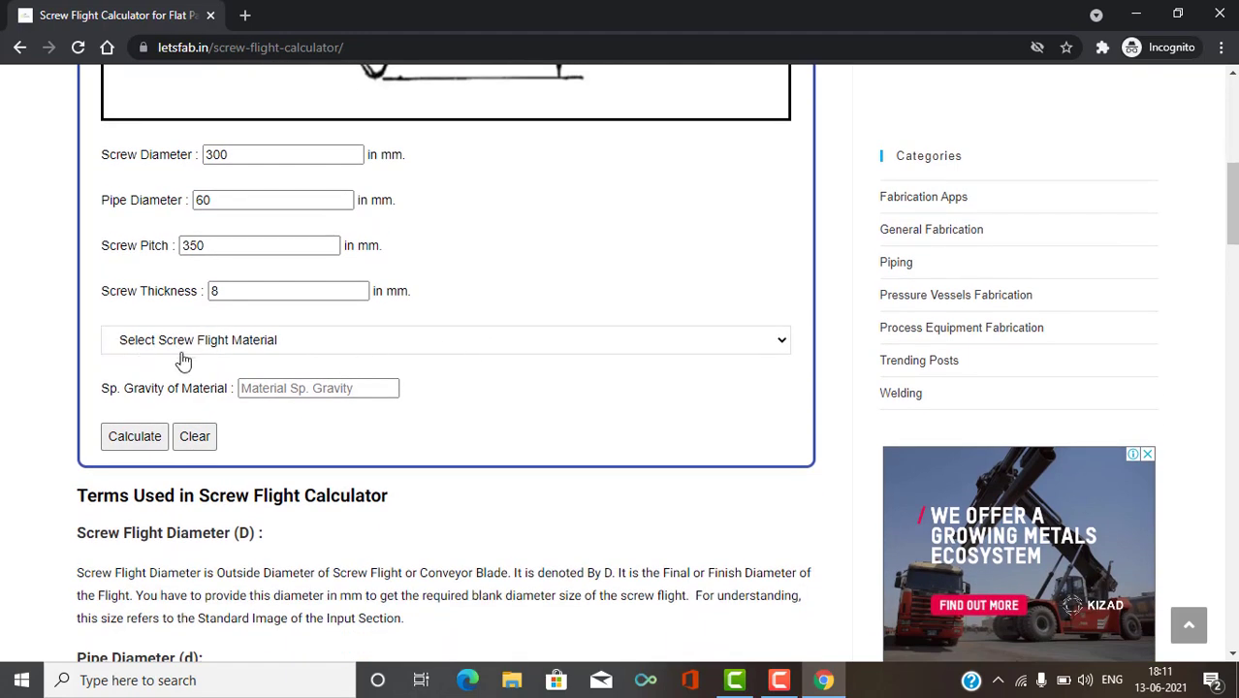
left_click(375, 352)
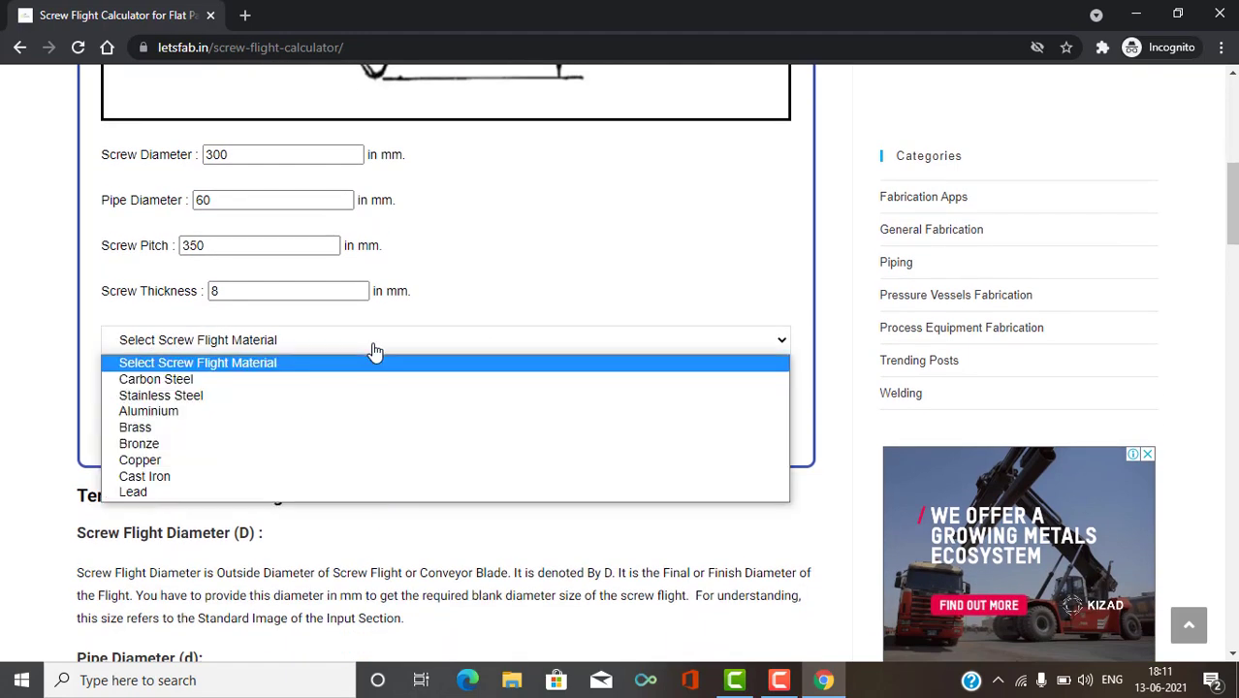
left_click(189, 380)
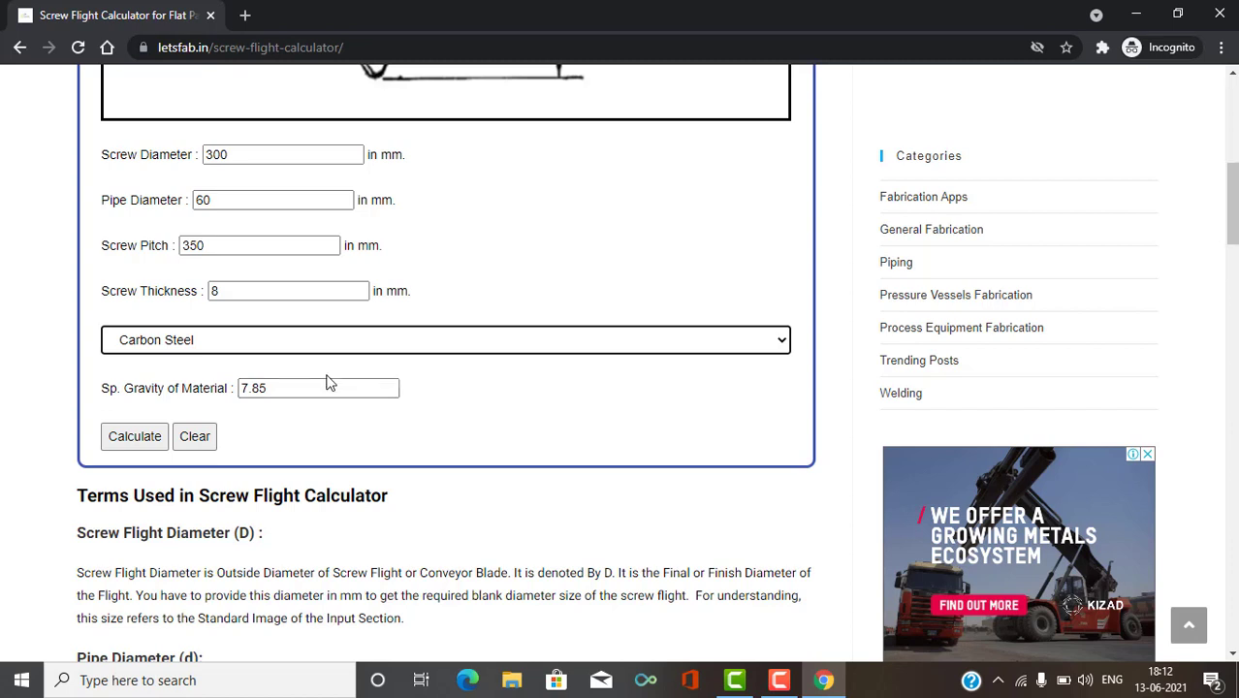
left_click(351, 343)
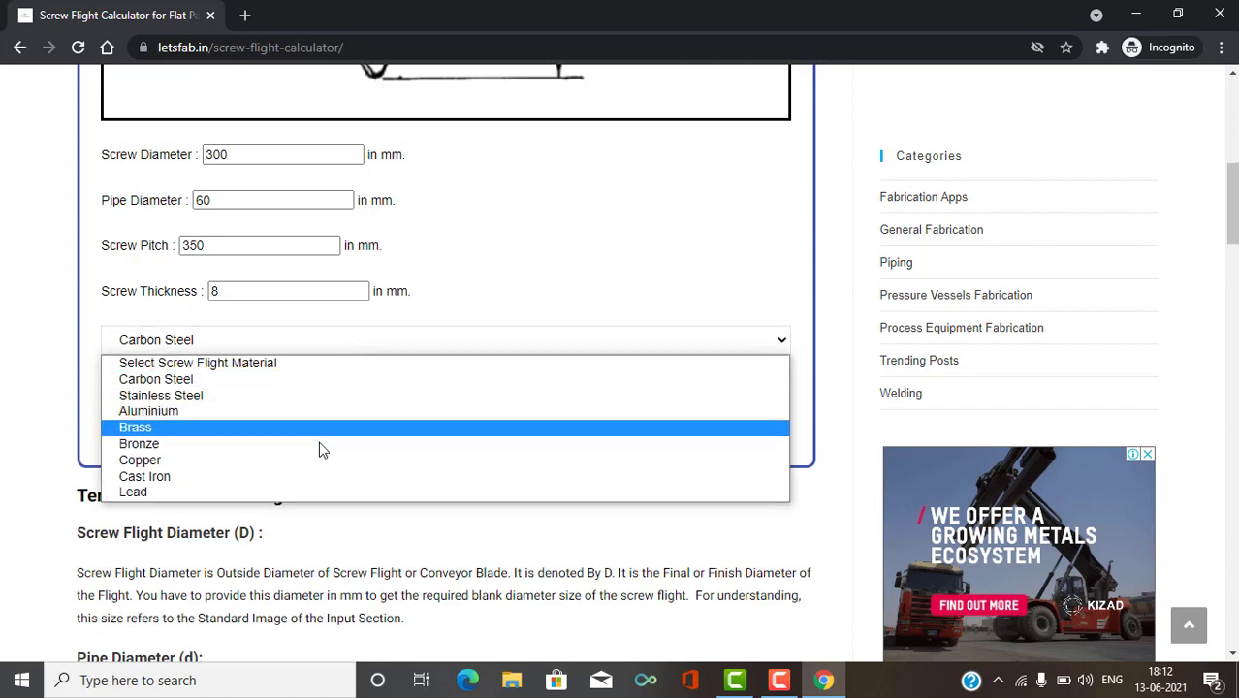
left_click(541, 291)
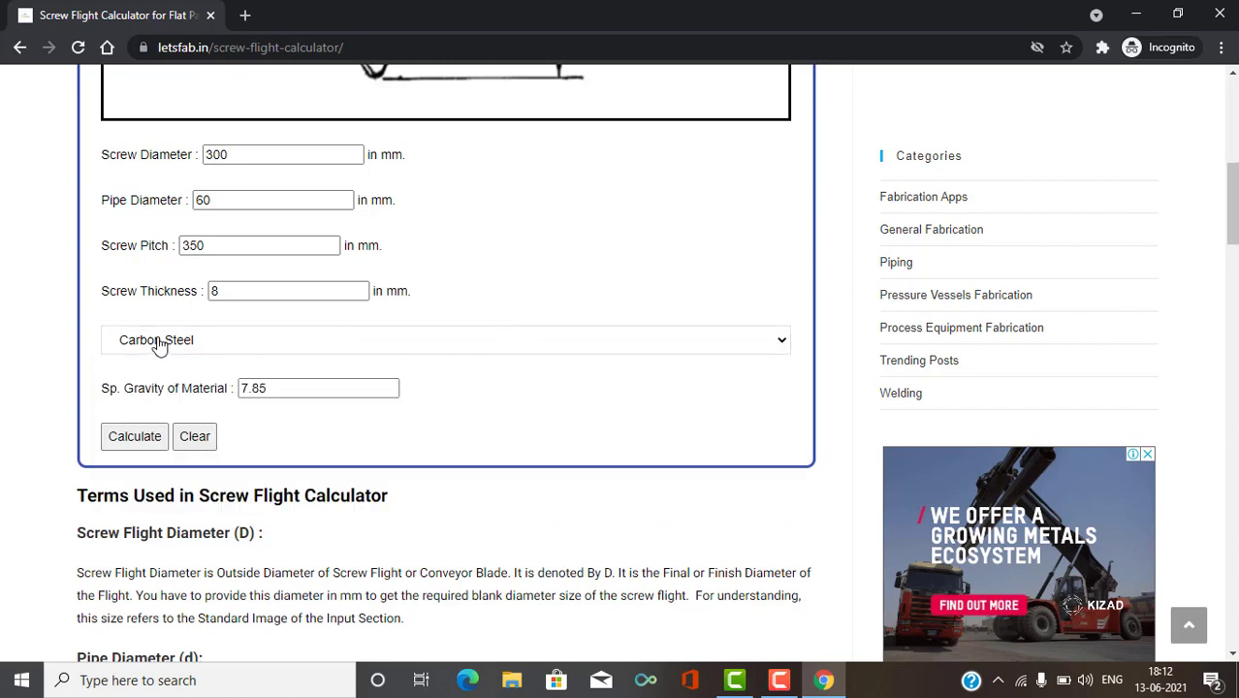
Clear the material's specific gravity and enter 7.85 manually
left_click(283, 389)
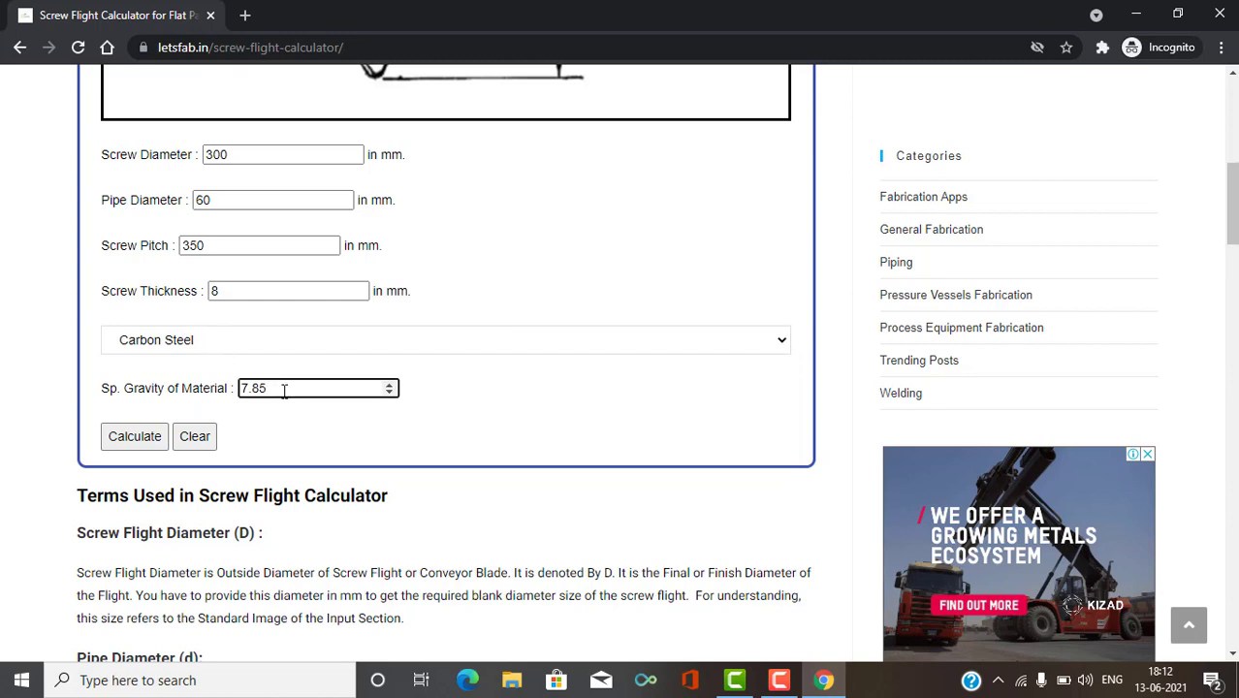
key("BackSpace")
key("BackSpace")
key("BackSpace")
key("BackSpace")
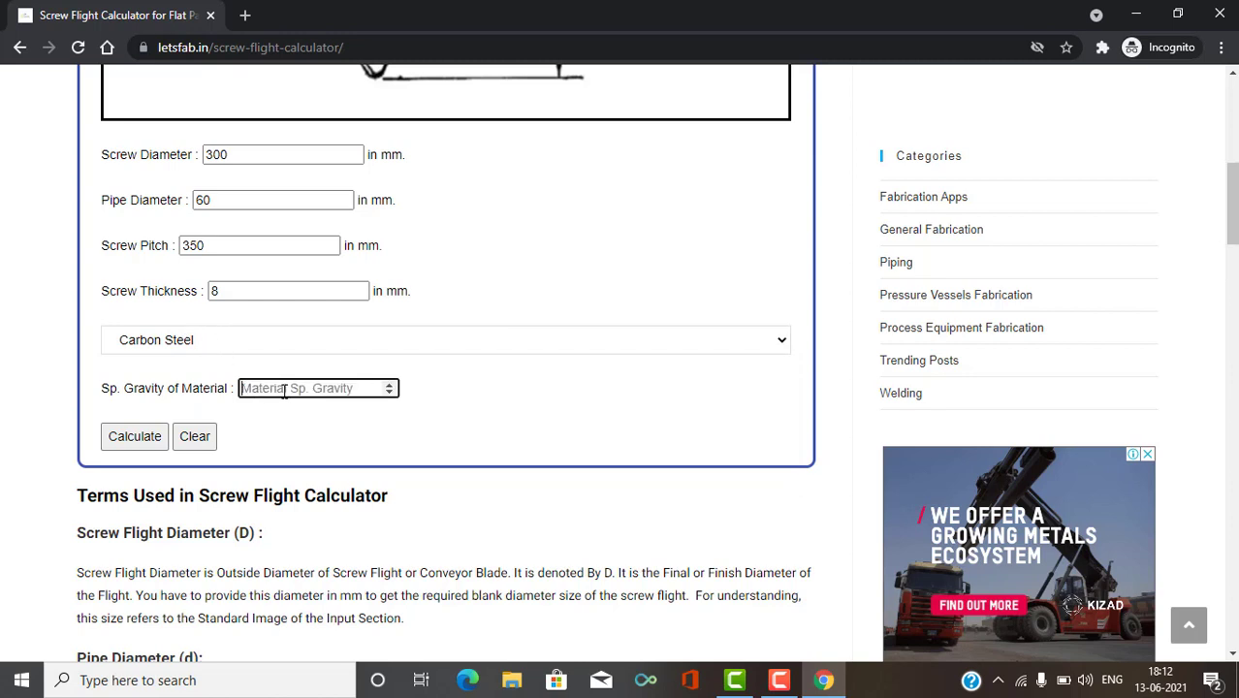
type("7.")
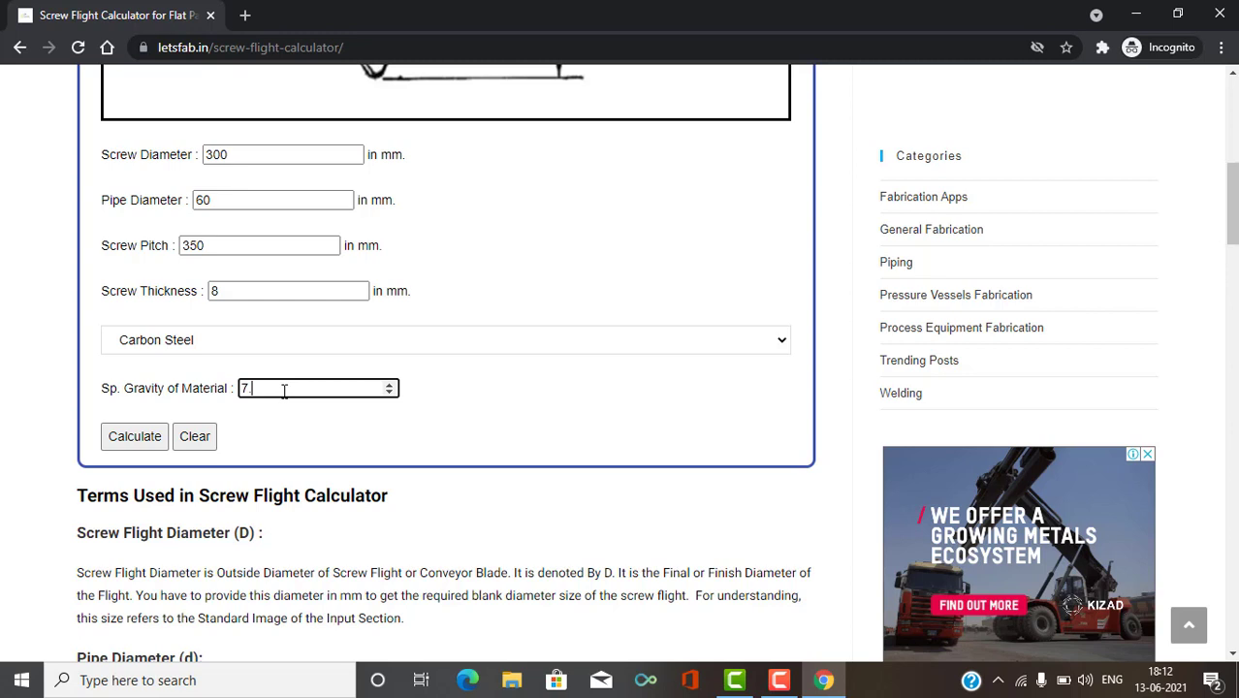
type("85")
left_click(543, 407)
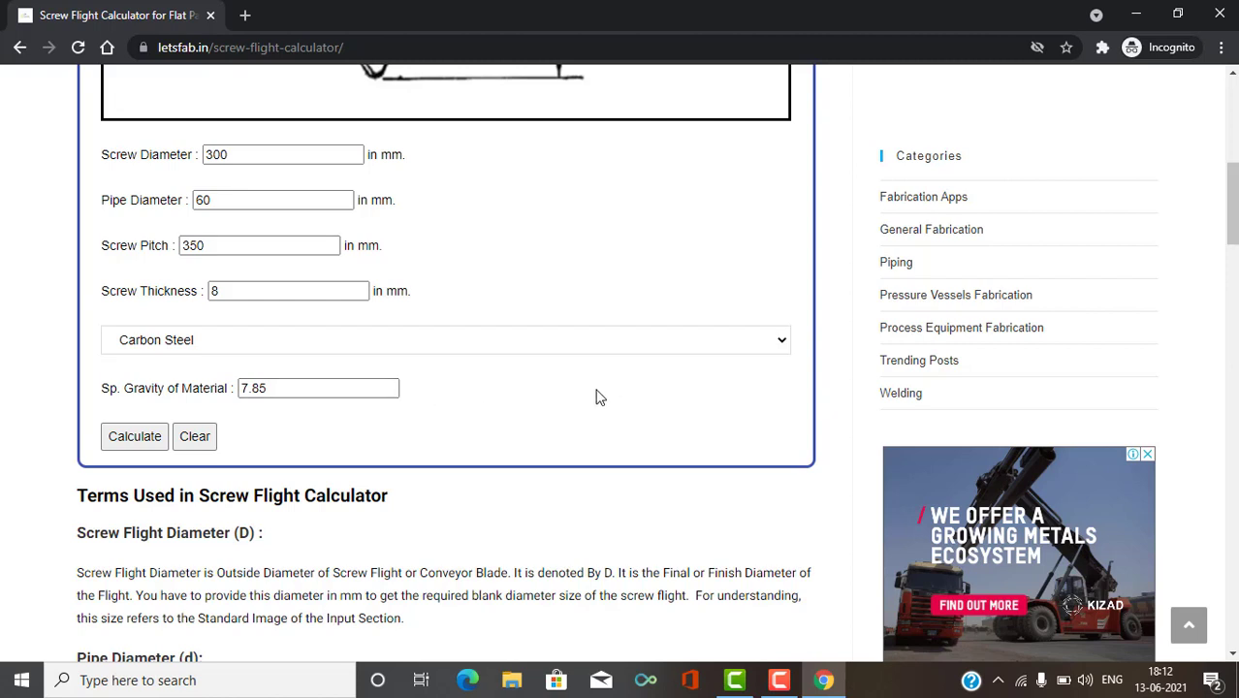
Reselect Carbon Steel as the screw flight material
left_click(589, 348)
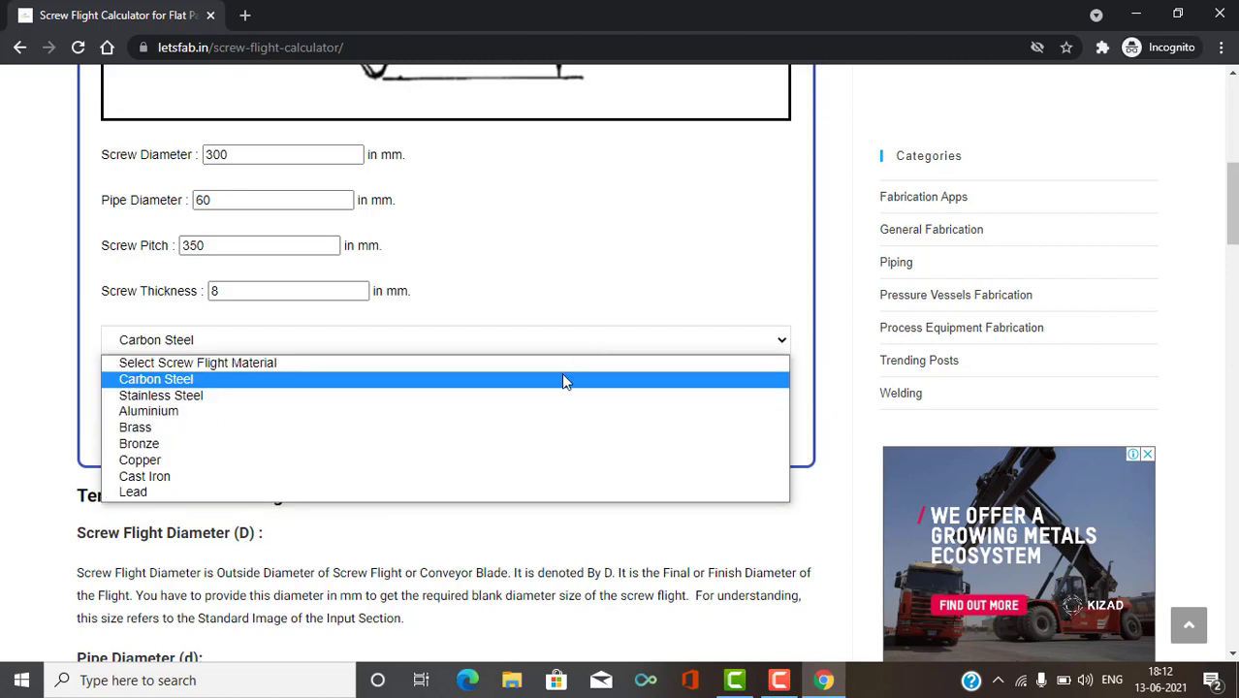
left_click(437, 383)
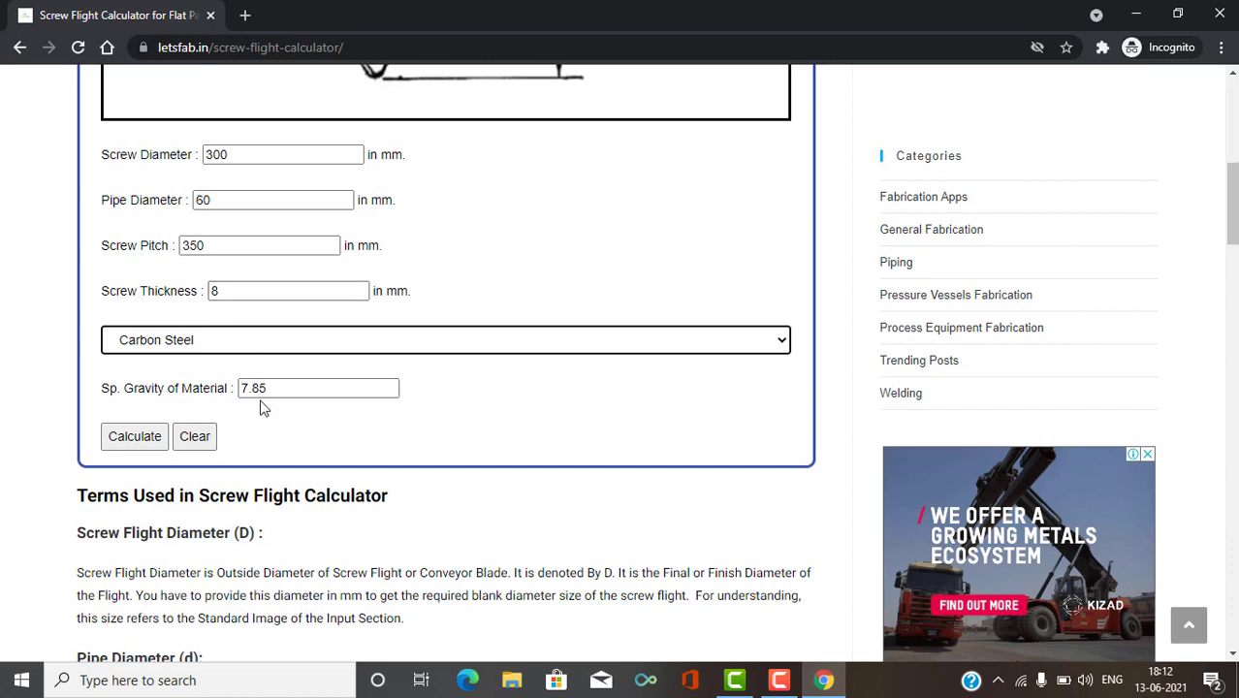
left_click(288, 349)
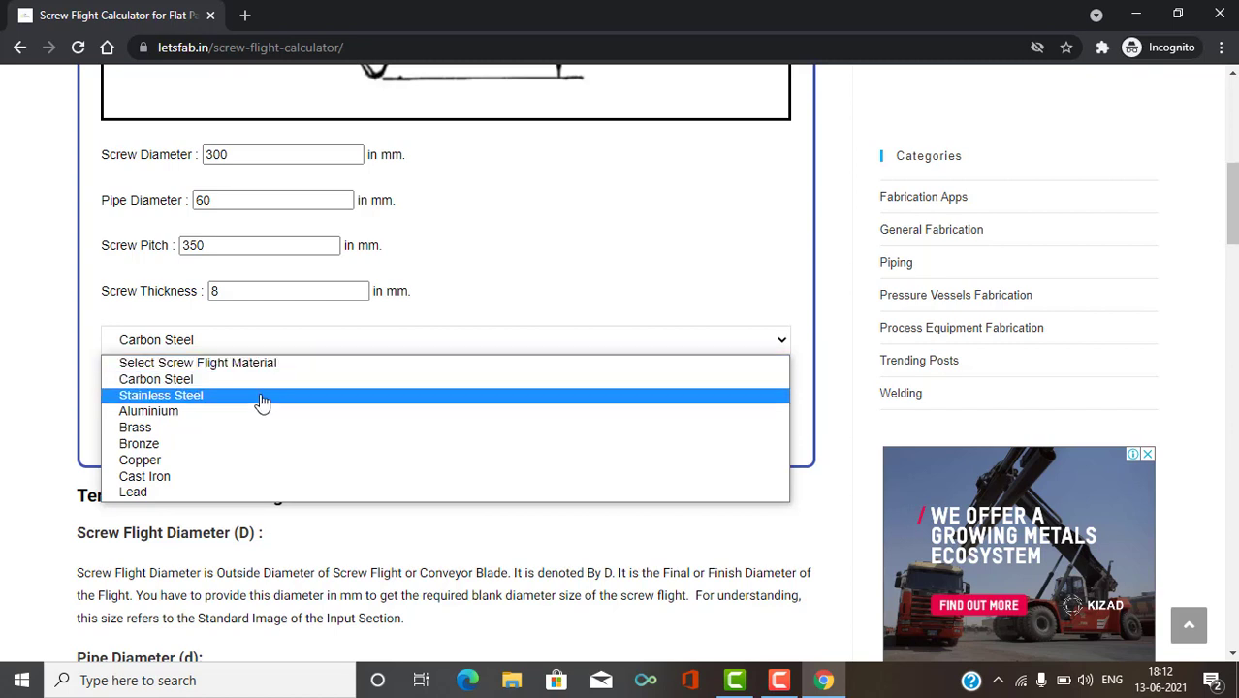
left_click(295, 380)
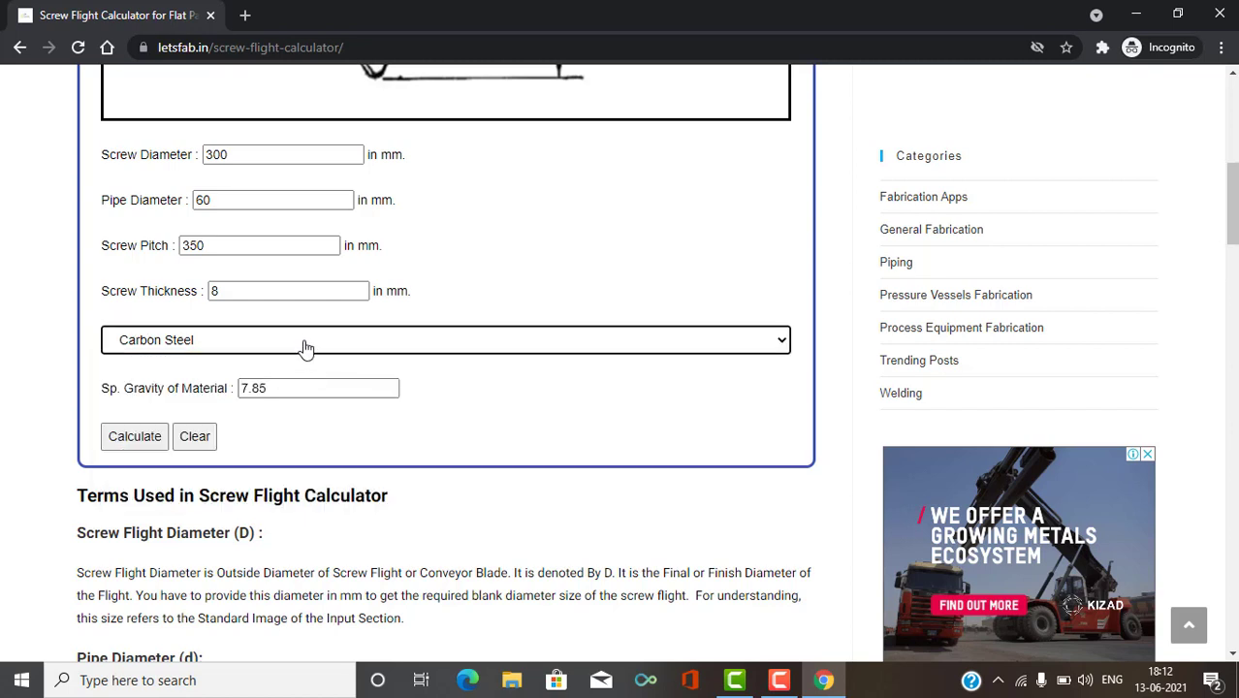
Change the screw flight material to Stainless Steel and calculate the flat pattern layout
left_click(305, 342)
left_click(284, 397)
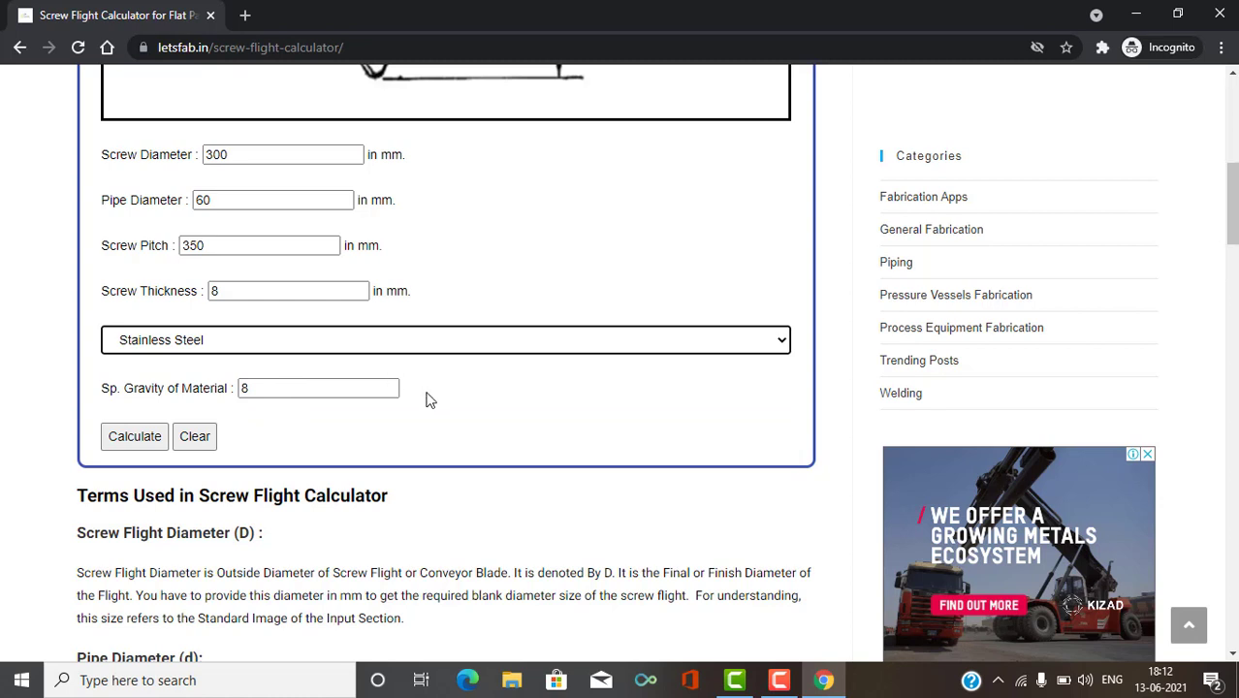
left_click(131, 438)
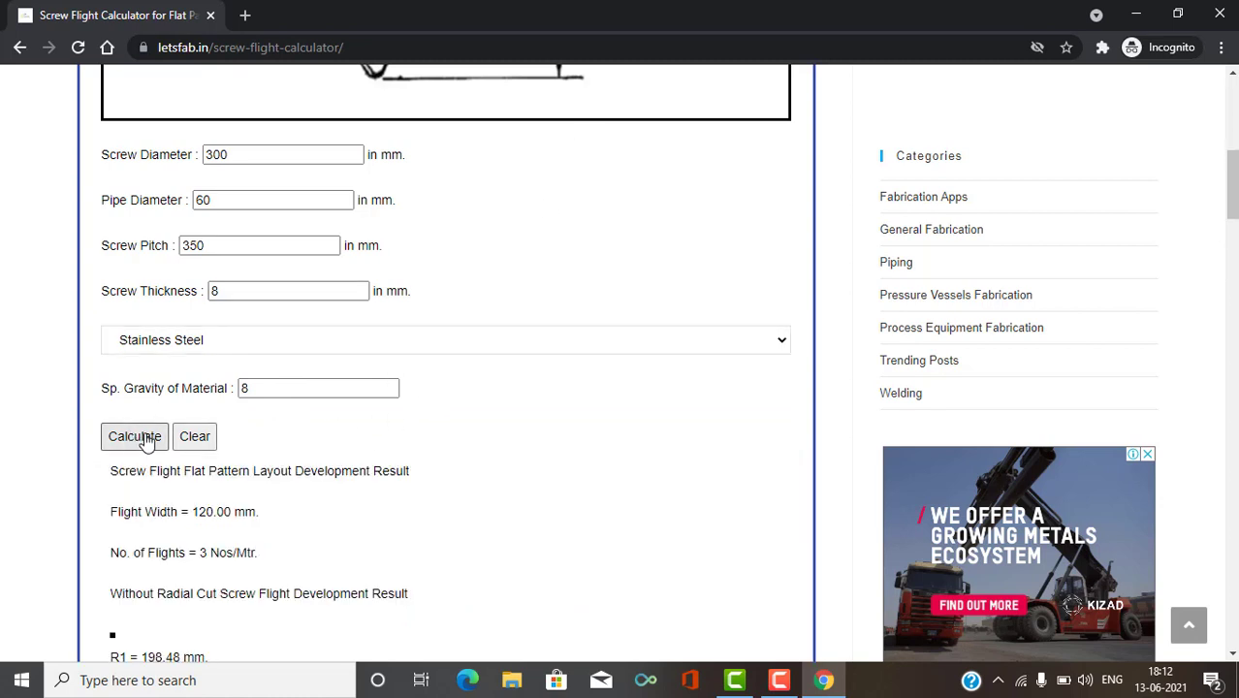
Look over the calculated flat pattern results for both the uncut and the radial cut screw flight
scroll(556, 401, "down", 3)
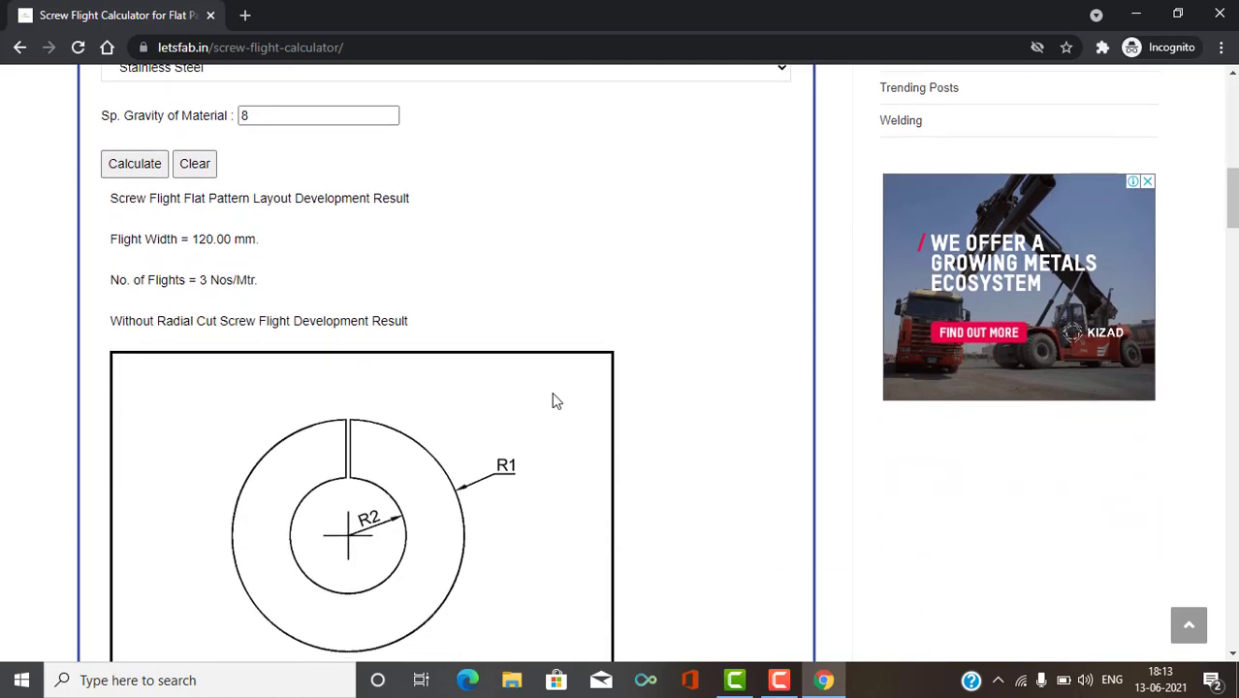
scroll(595, 391, "down", 1)
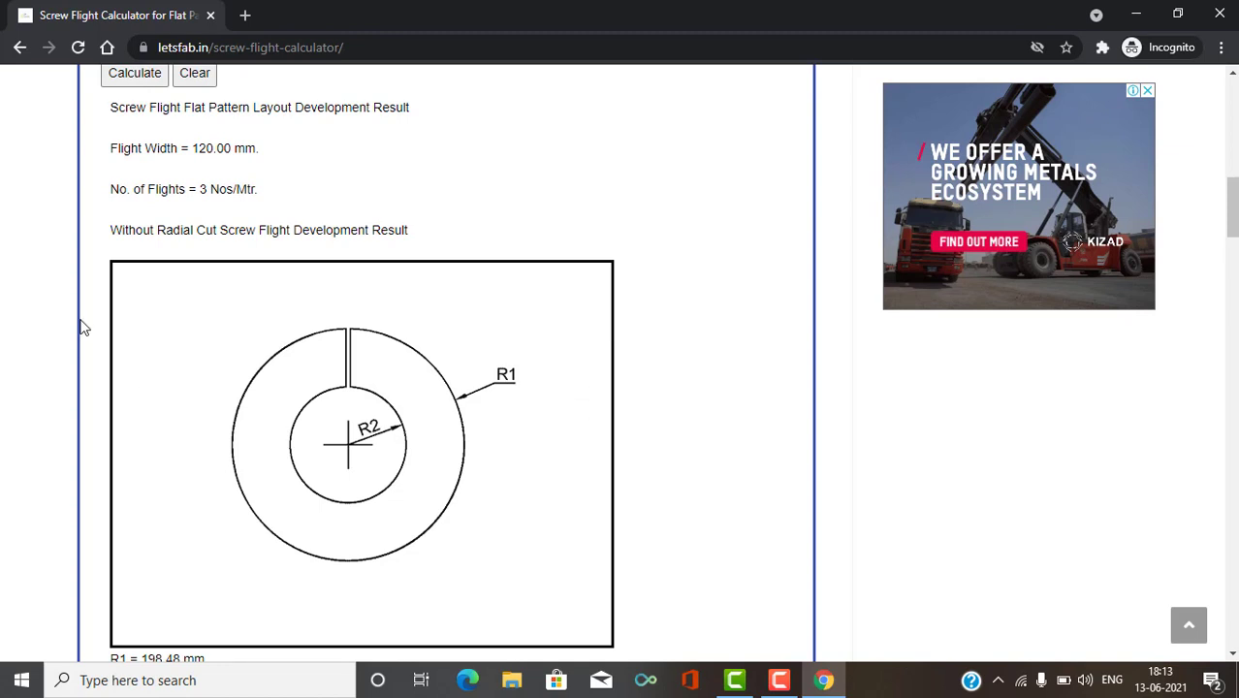
scroll(474, 345, "down", 1)
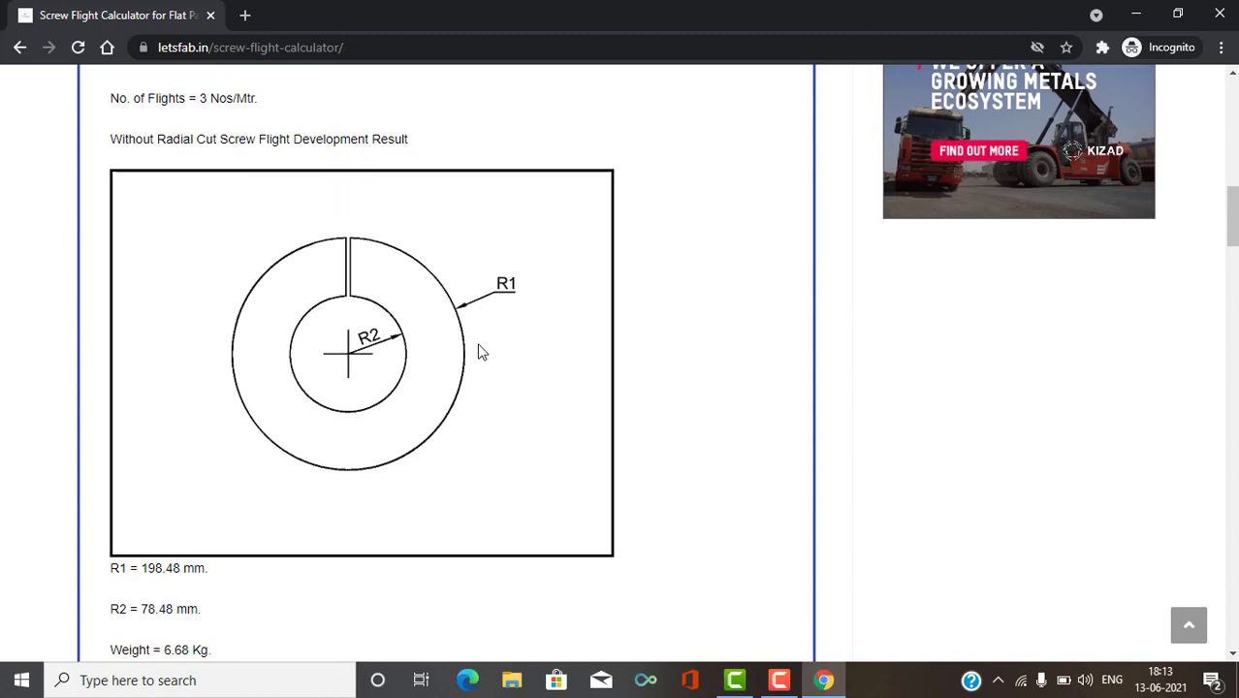
scroll(481, 352, "down", 2)
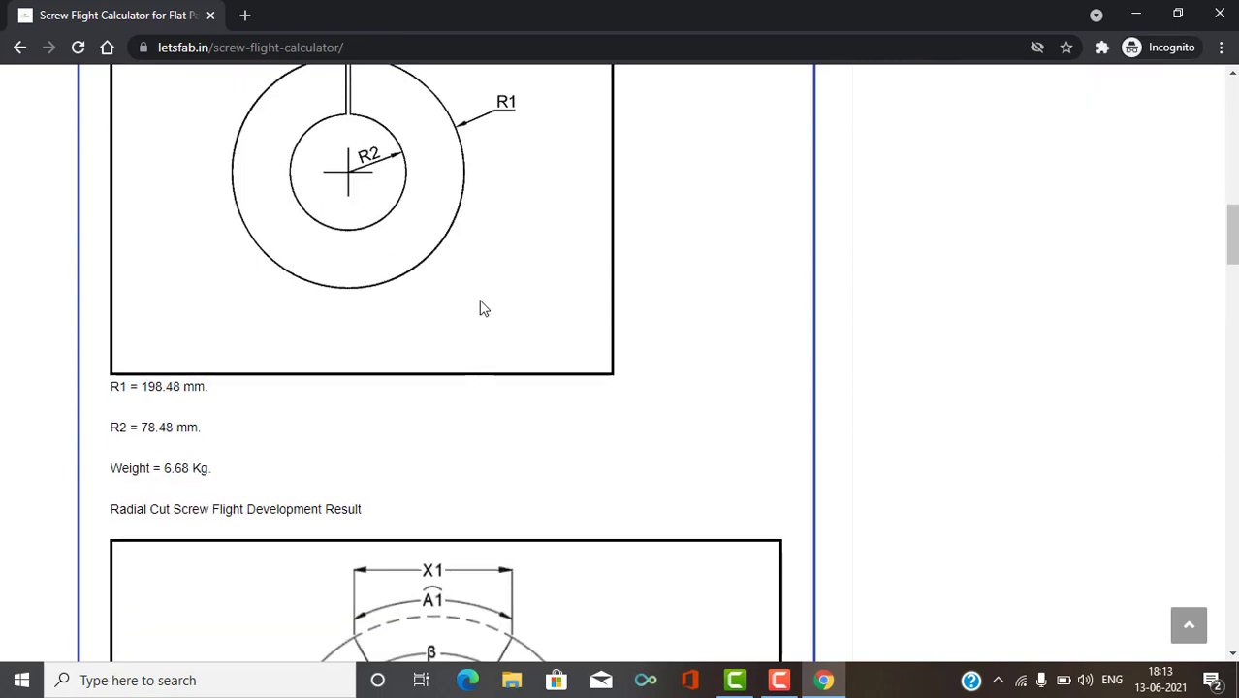
scroll(482, 320, "down", 5)
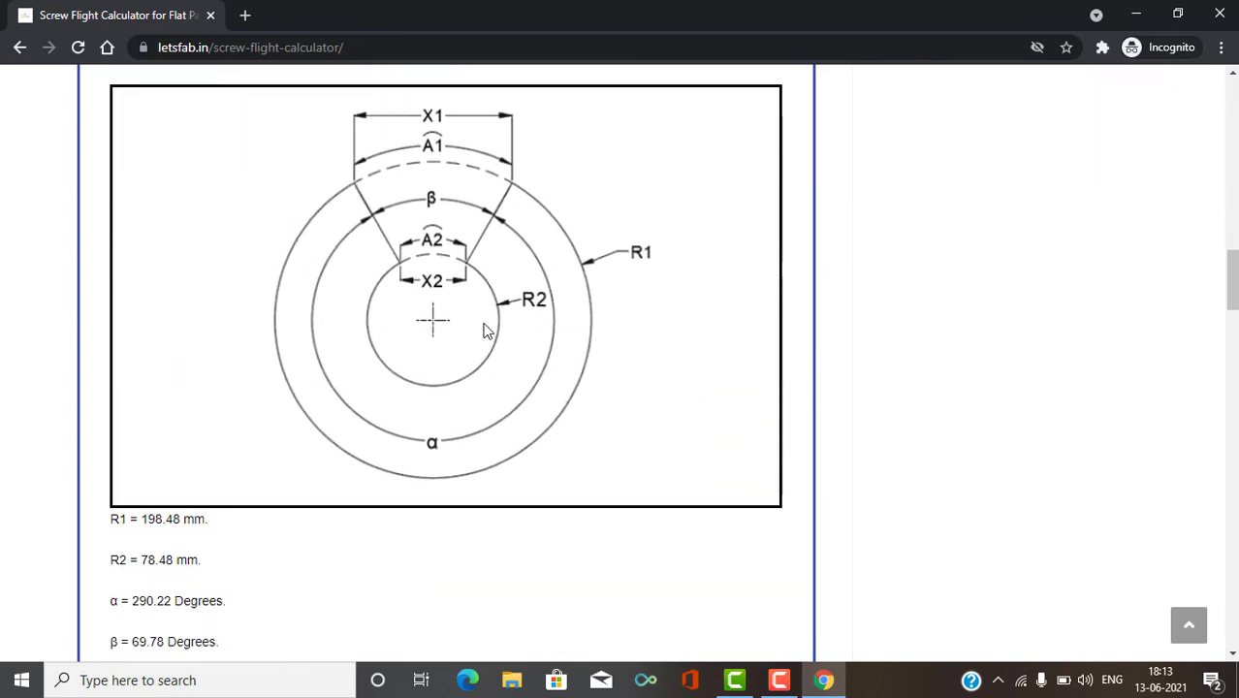
scroll(488, 331, "up", 1)
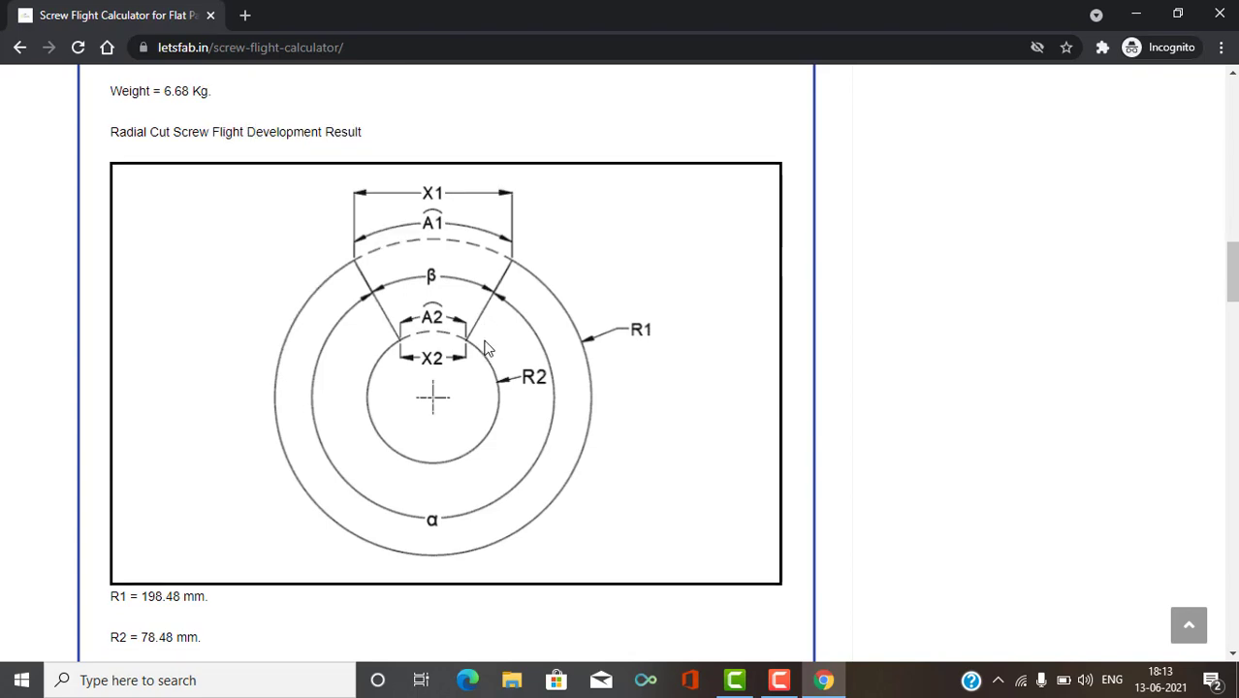
scroll(487, 350, "down", 6)
scroll(485, 349, "up", 7)
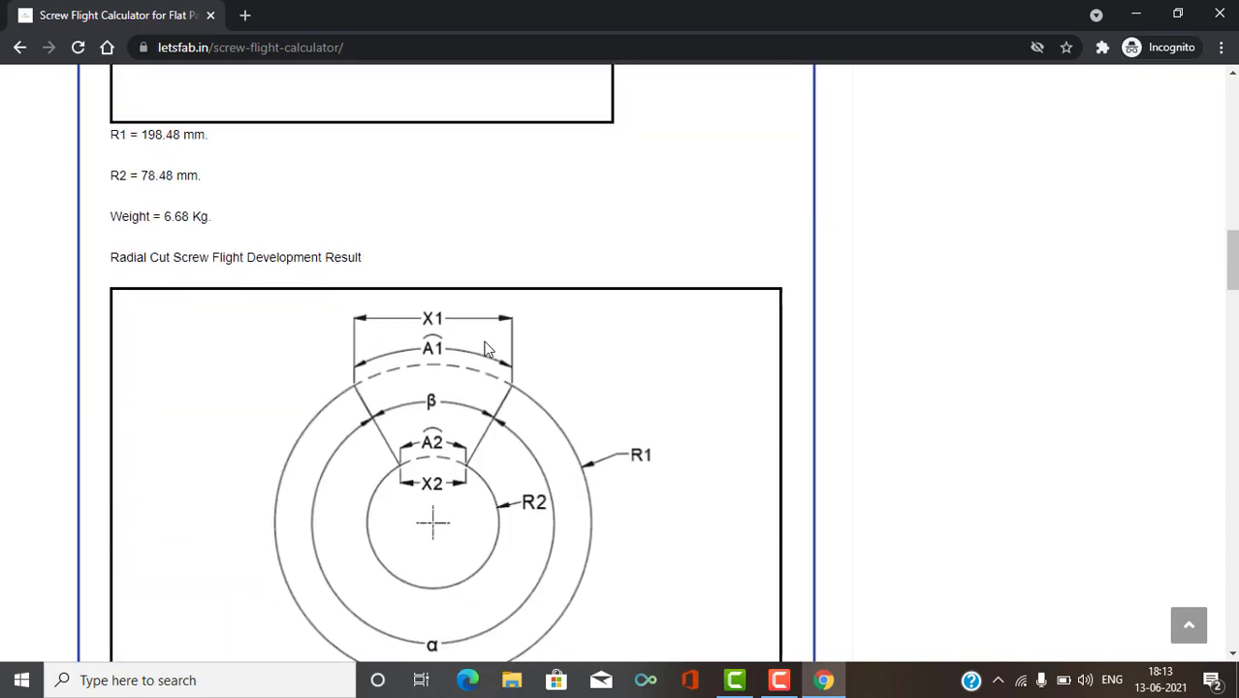
scroll(488, 351, "up", 7)
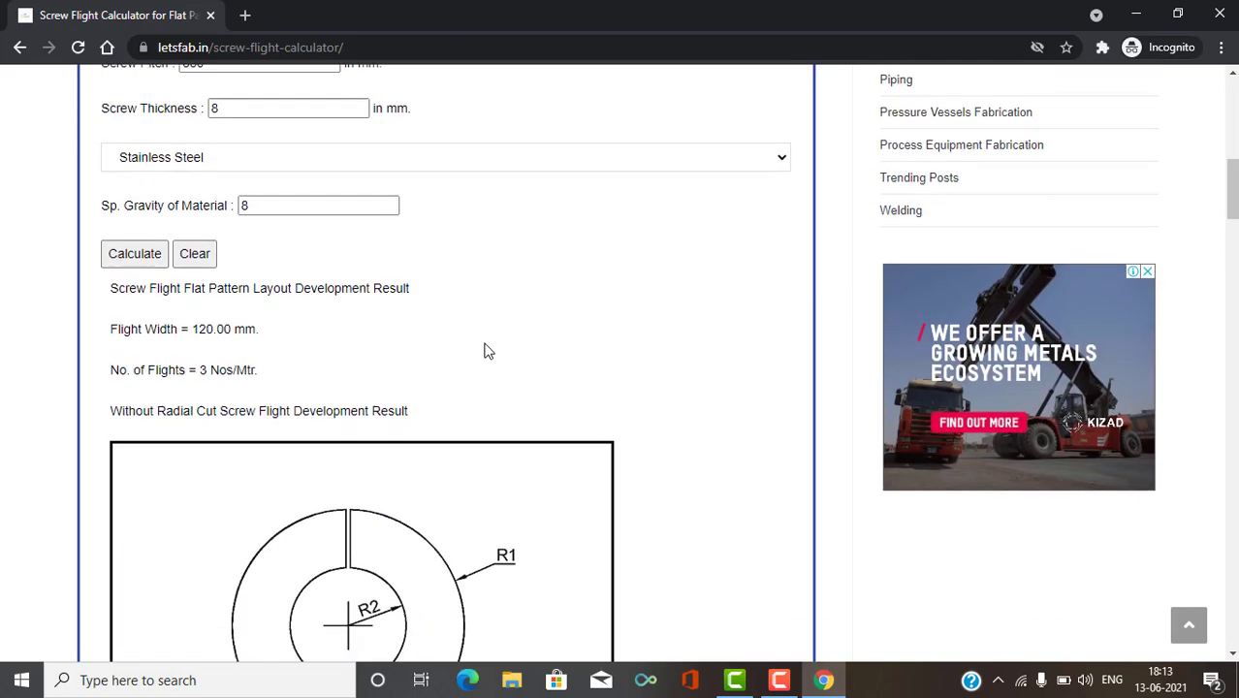
Examine the flight width, flights per metre, and the radii and weight of the layout without radial cut
scroll(488, 352, "down", 1)
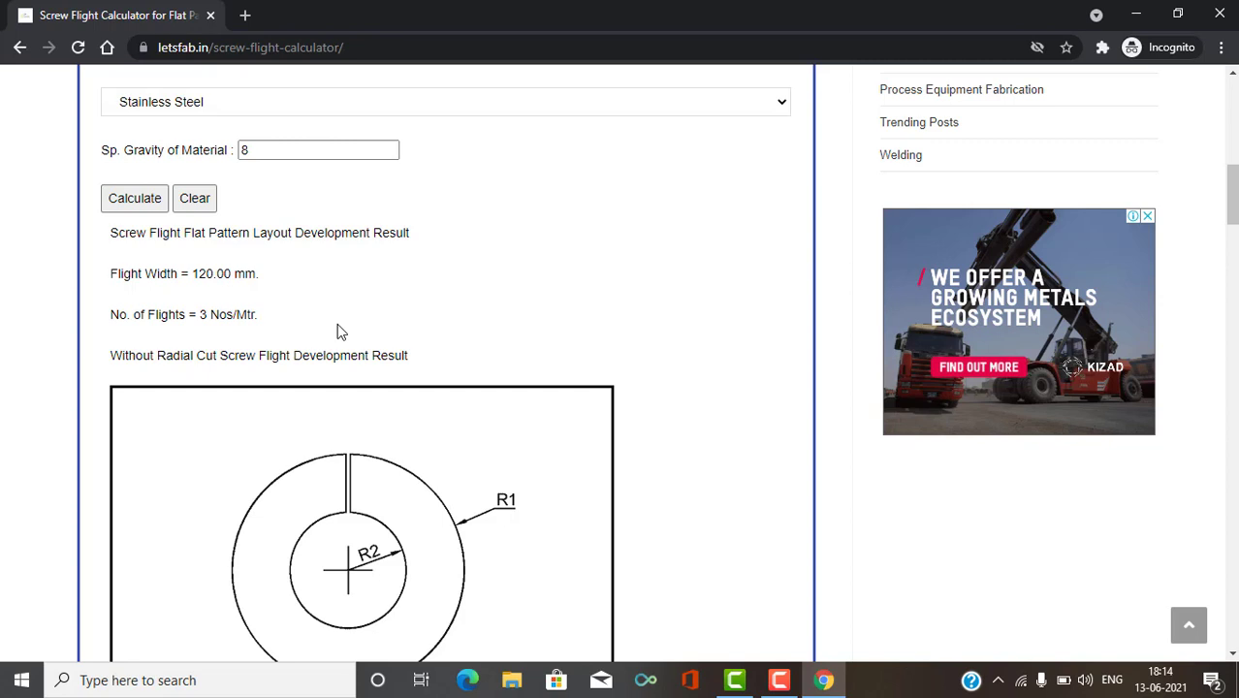
scroll(281, 335, "down", 2)
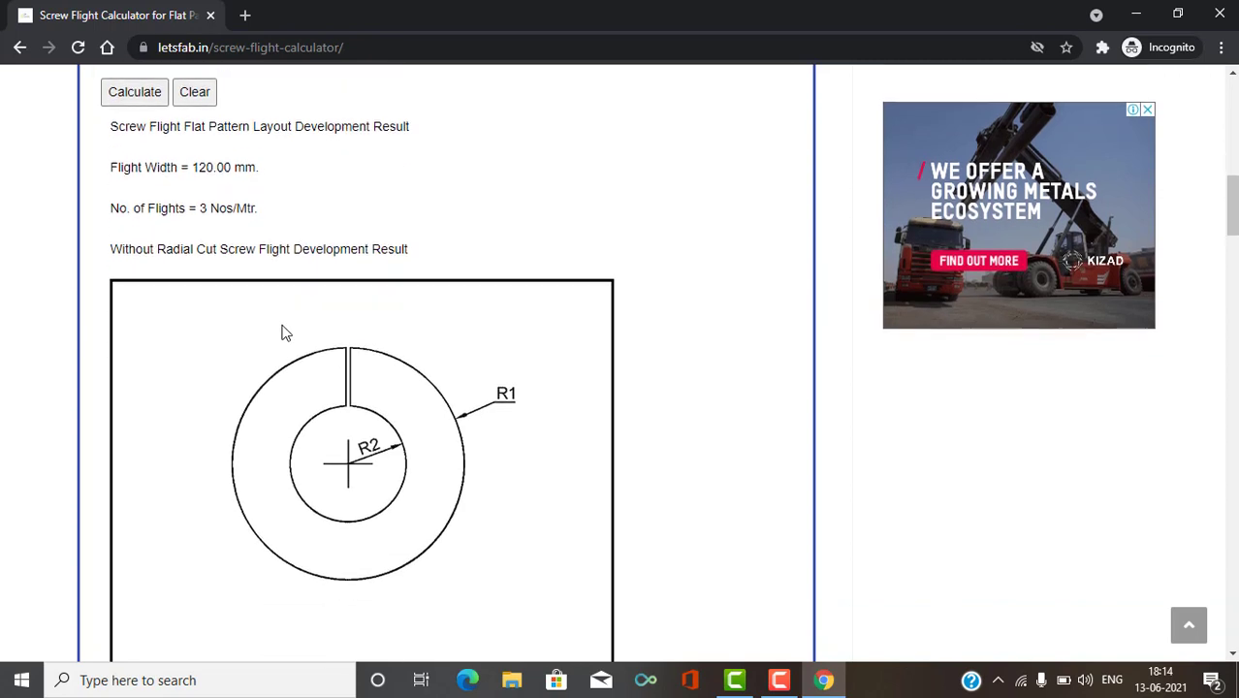
scroll(281, 339, "down", 1)
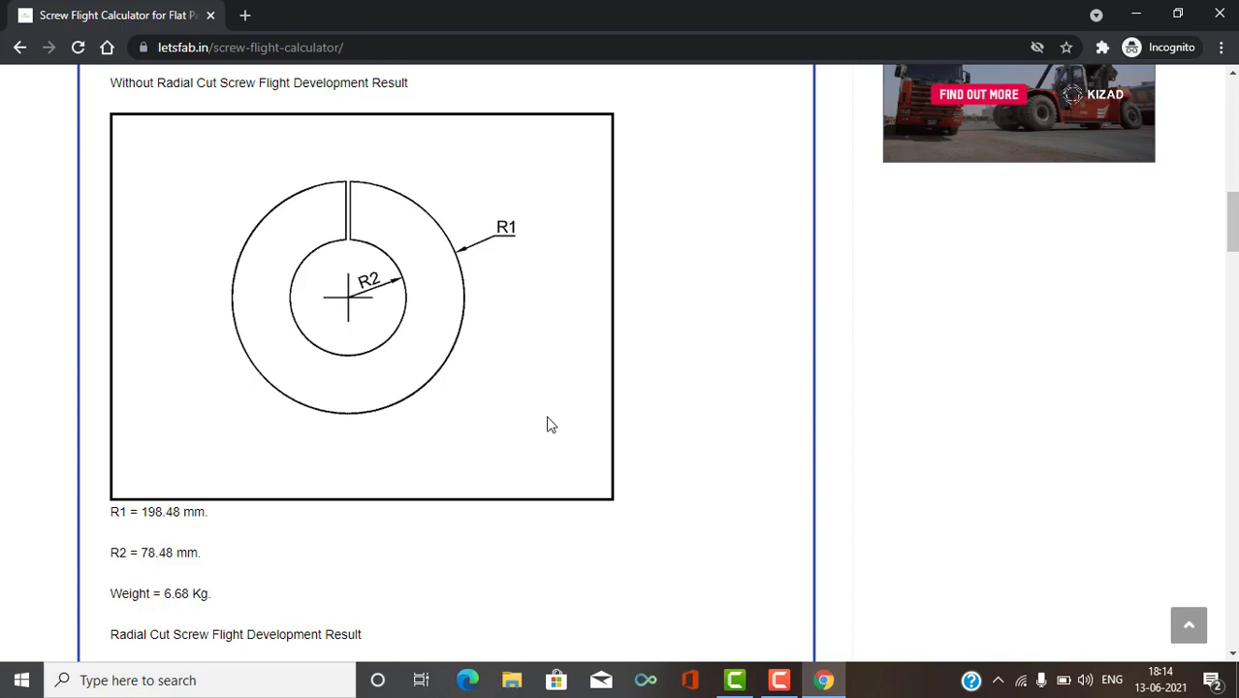
scroll(339, 388, "down", 1)
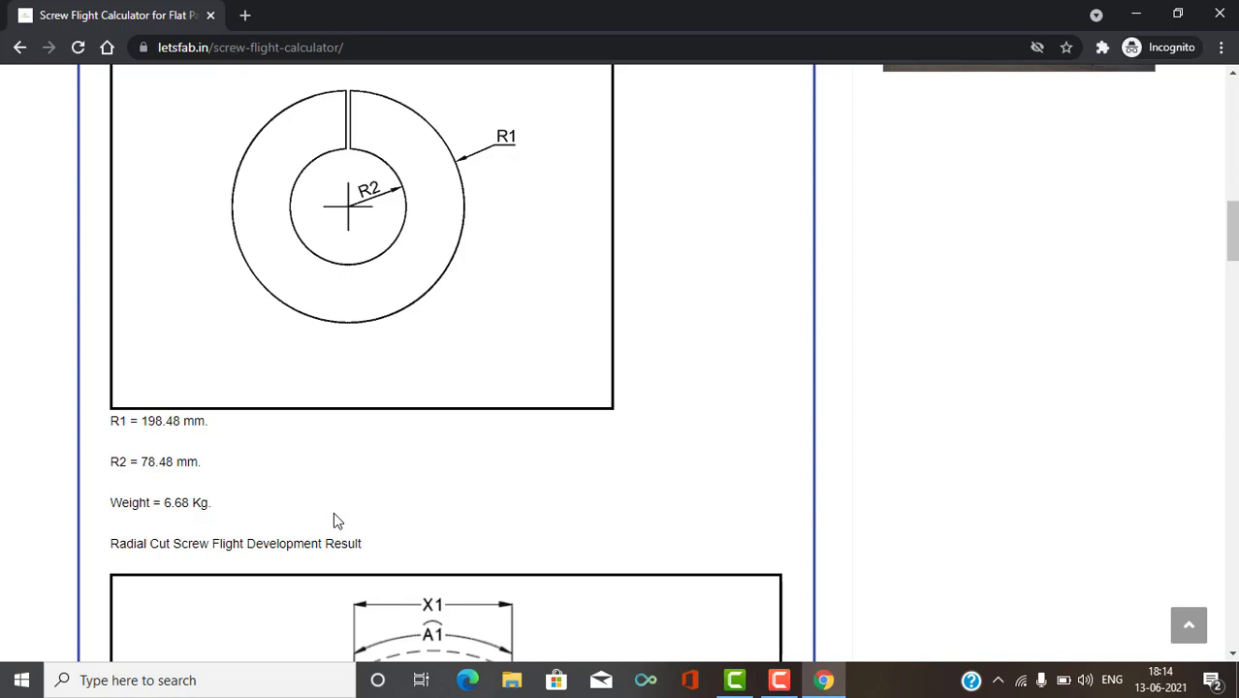
scroll(385, 490, "down", 5)
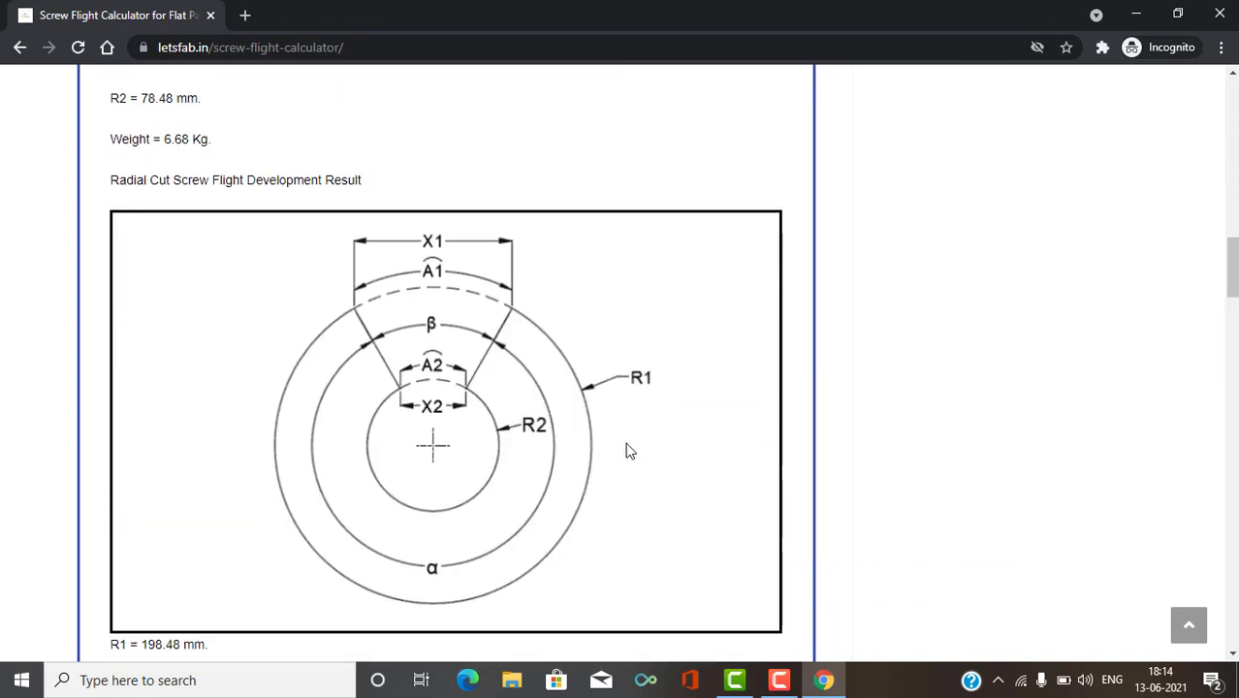
scroll(635, 451, "up", 1)
scroll(635, 451, "up", 6)
scroll(333, 396, "down", 1)
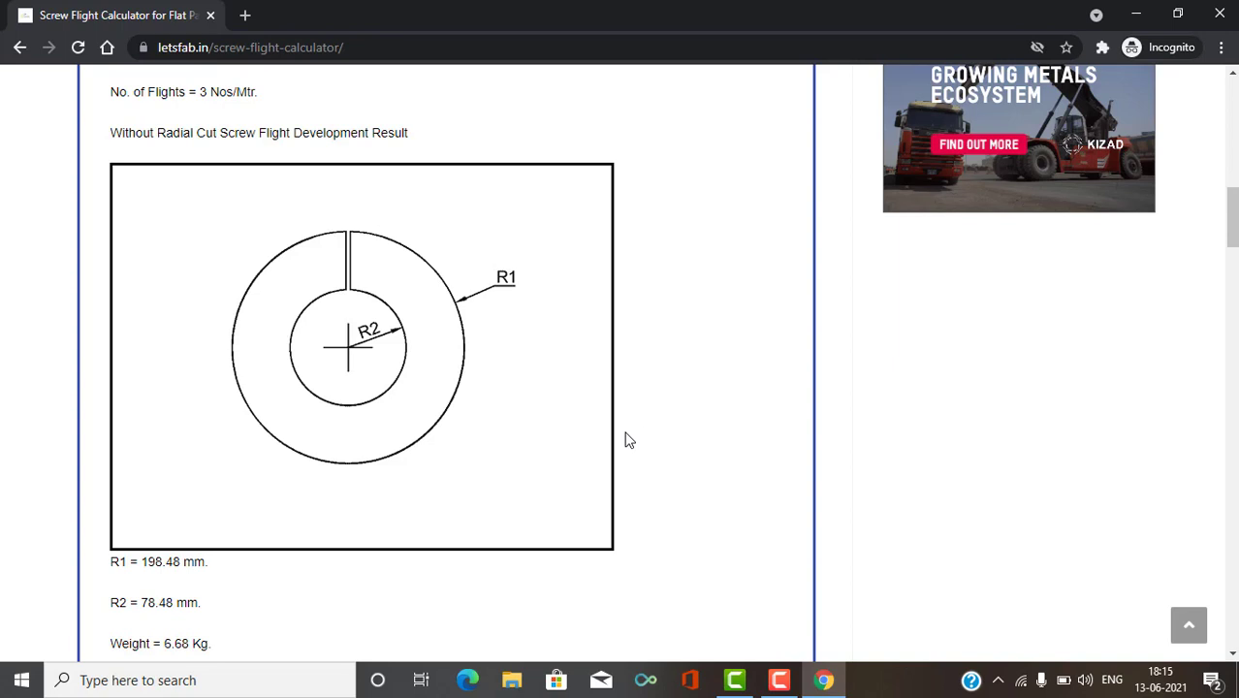
Examine the radial cut development diagram and its radii and angles, comparing it with the layout without radial cut
scroll(626, 441, "down", 2)
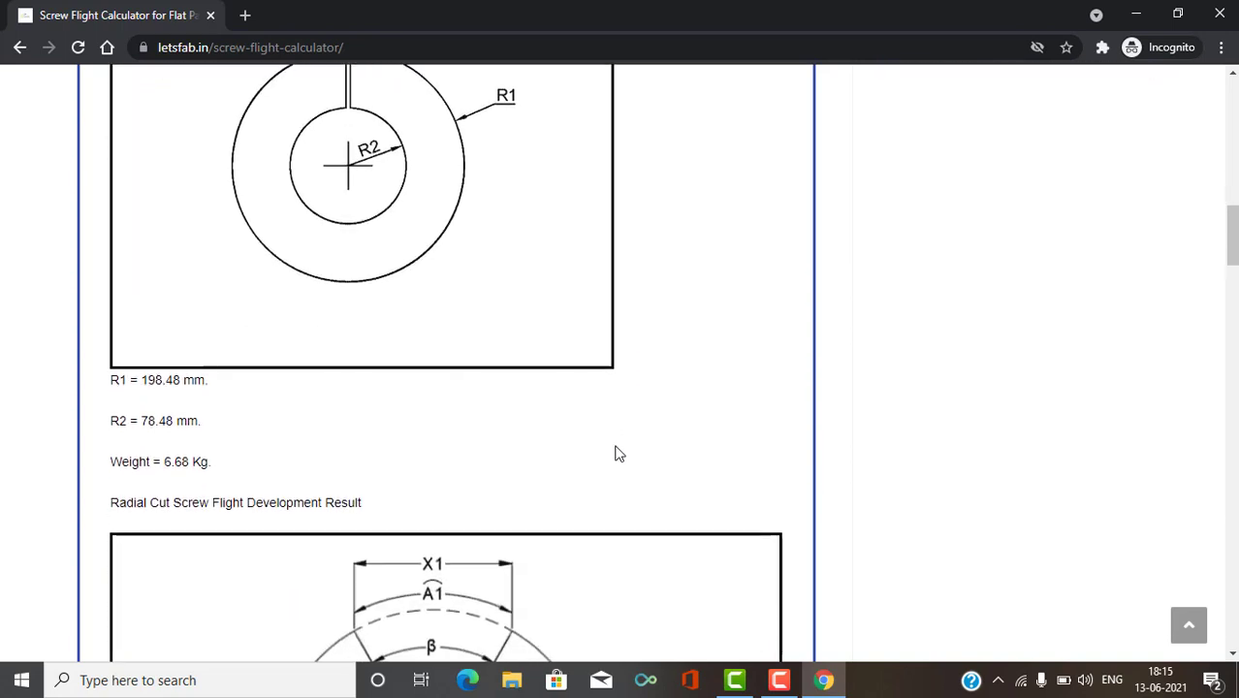
scroll(617, 451, "down", 2)
scroll(617, 453, "down", 2)
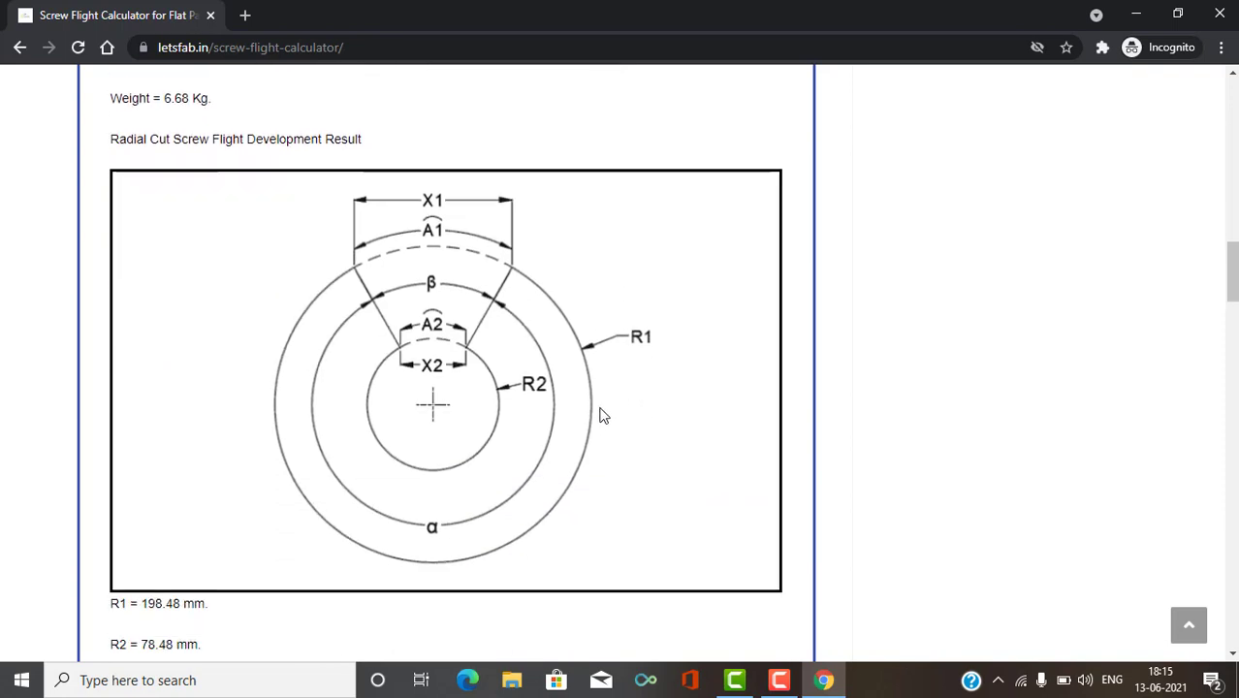
scroll(599, 415, "down", 1)
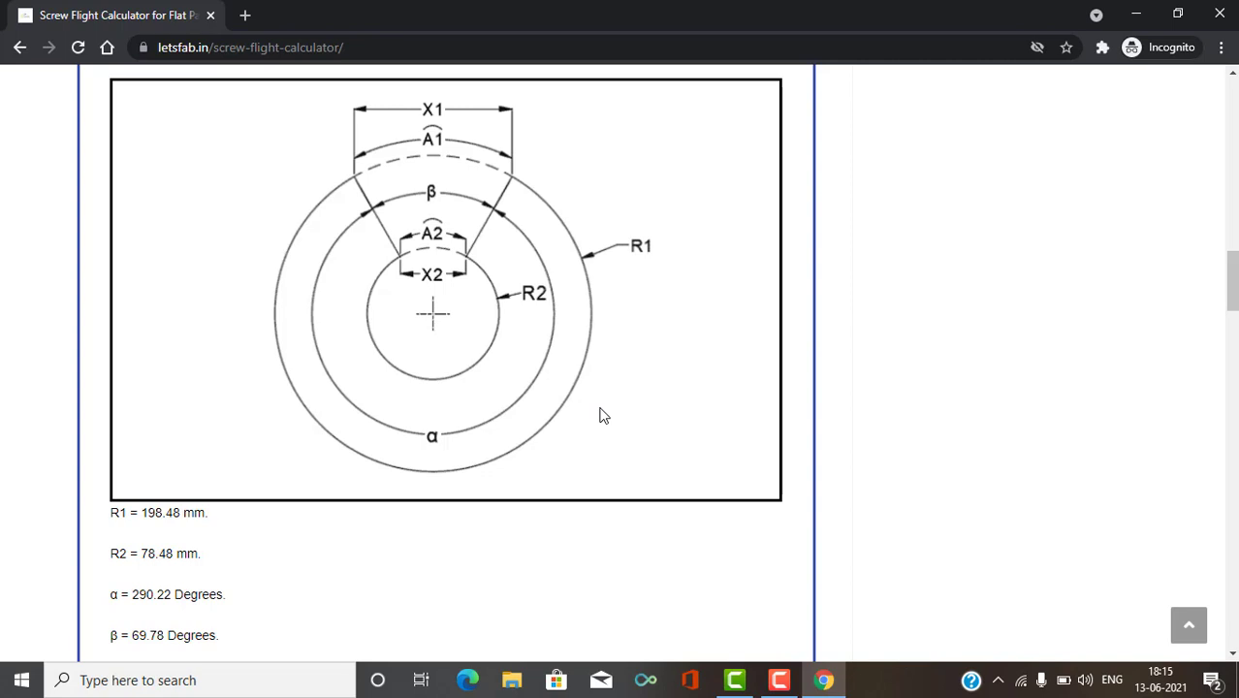
scroll(601, 415, "up", 3)
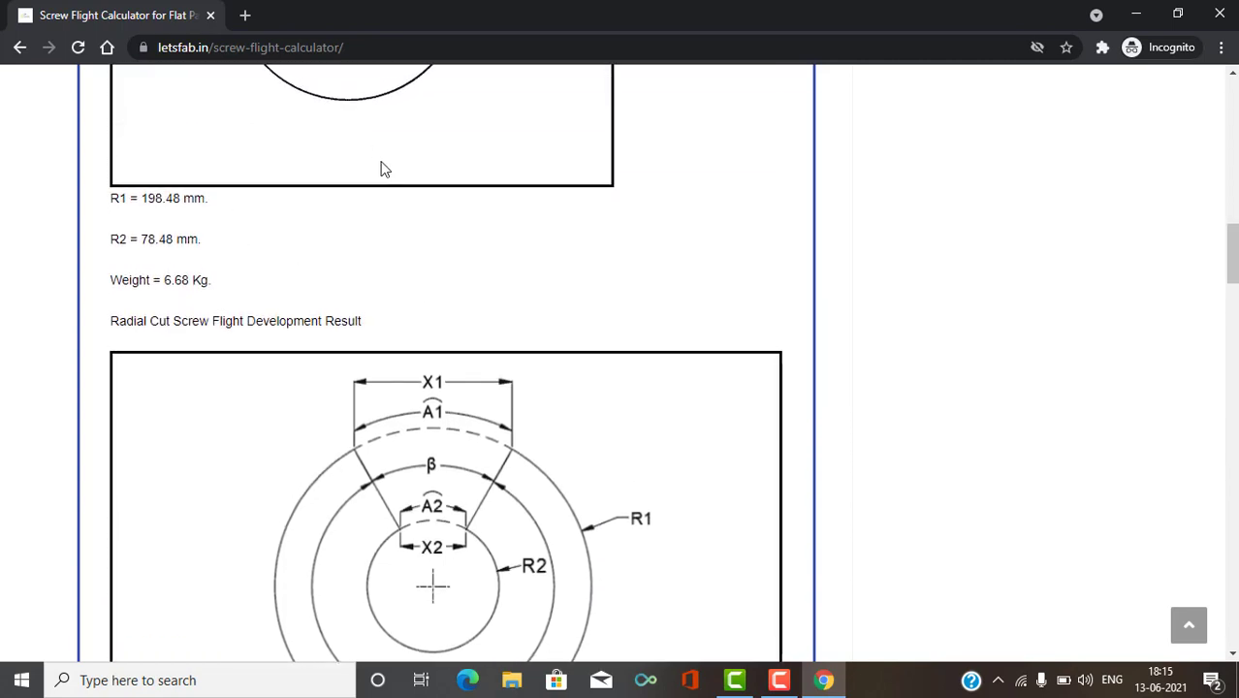
scroll(387, 208, "down", 1)
scroll(465, 228, "down", 2)
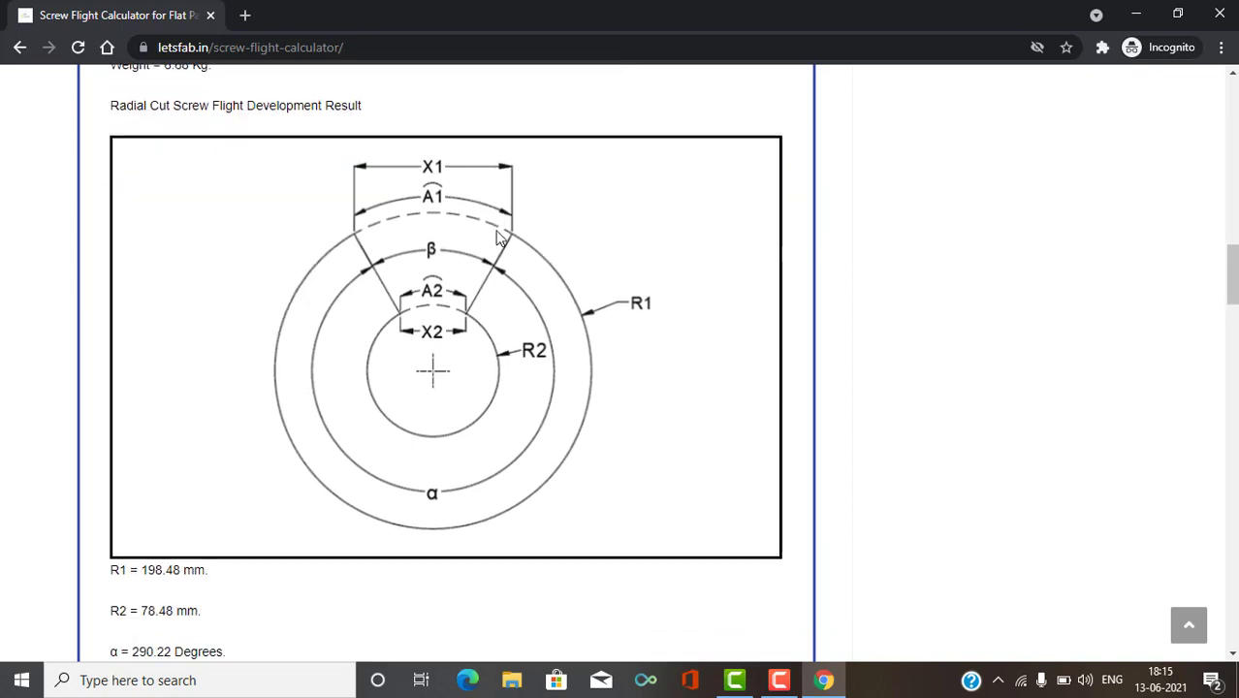
scroll(503, 242, "up", 2)
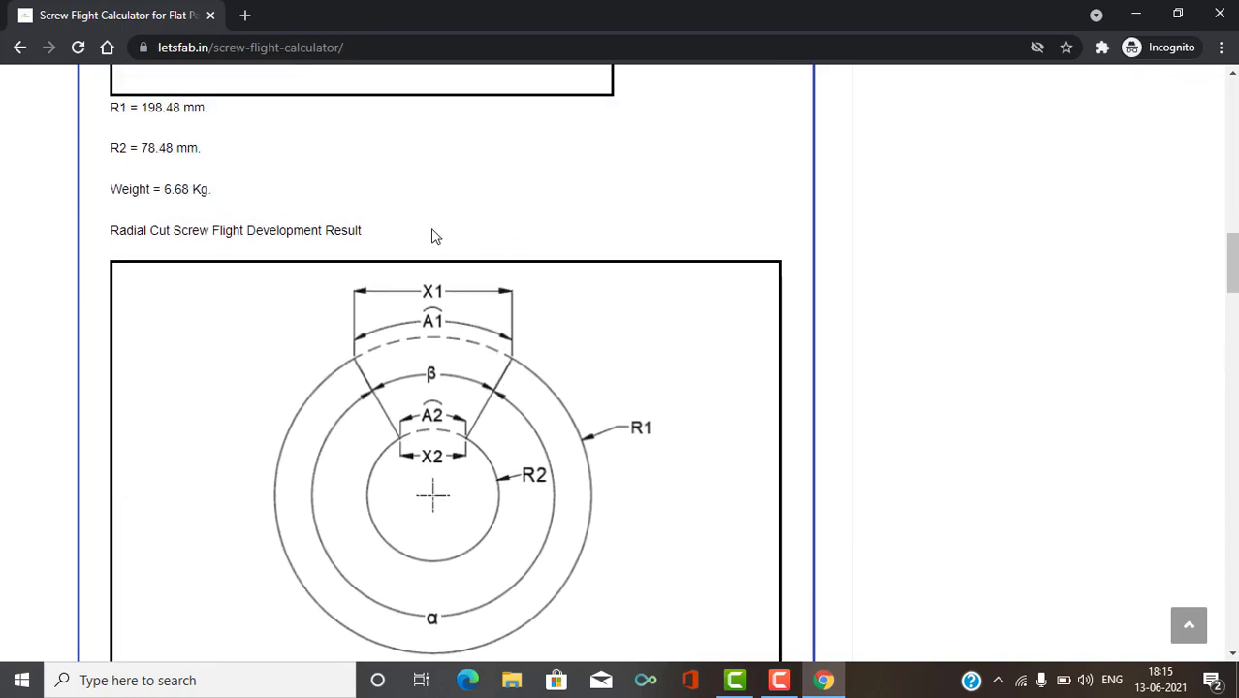
scroll(437, 281, "down", 1)
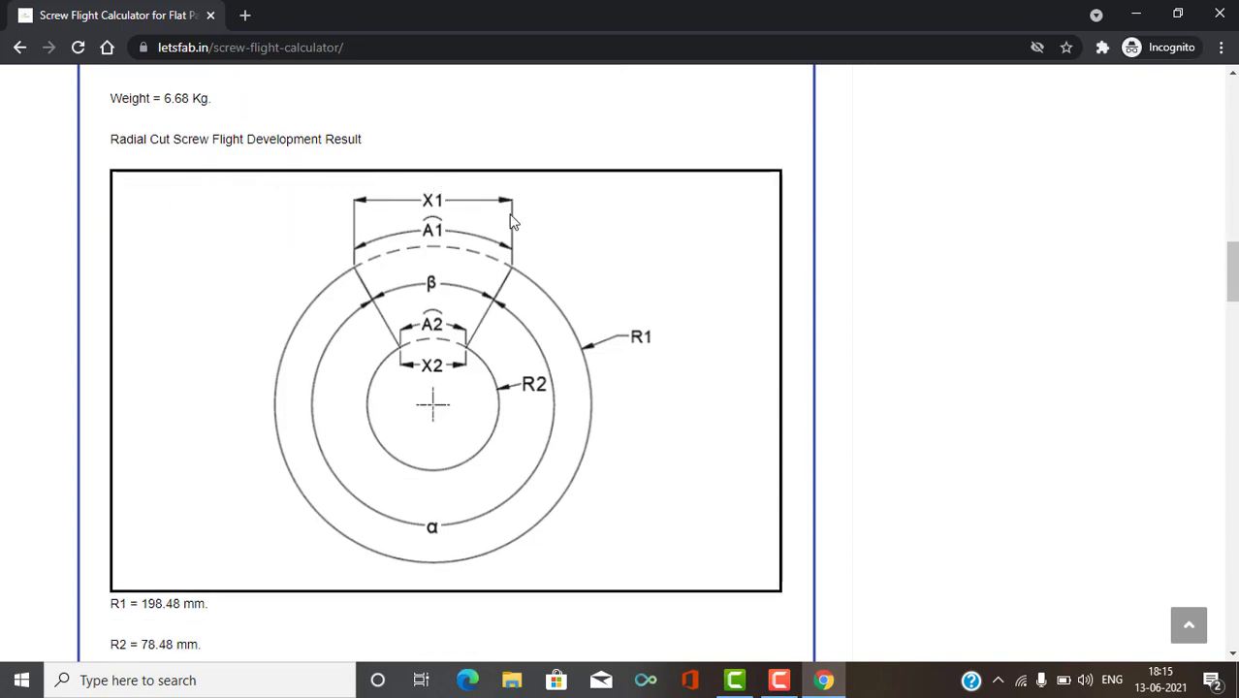
scroll(513, 223, "down", 2)
scroll(597, 273, "up", 1)
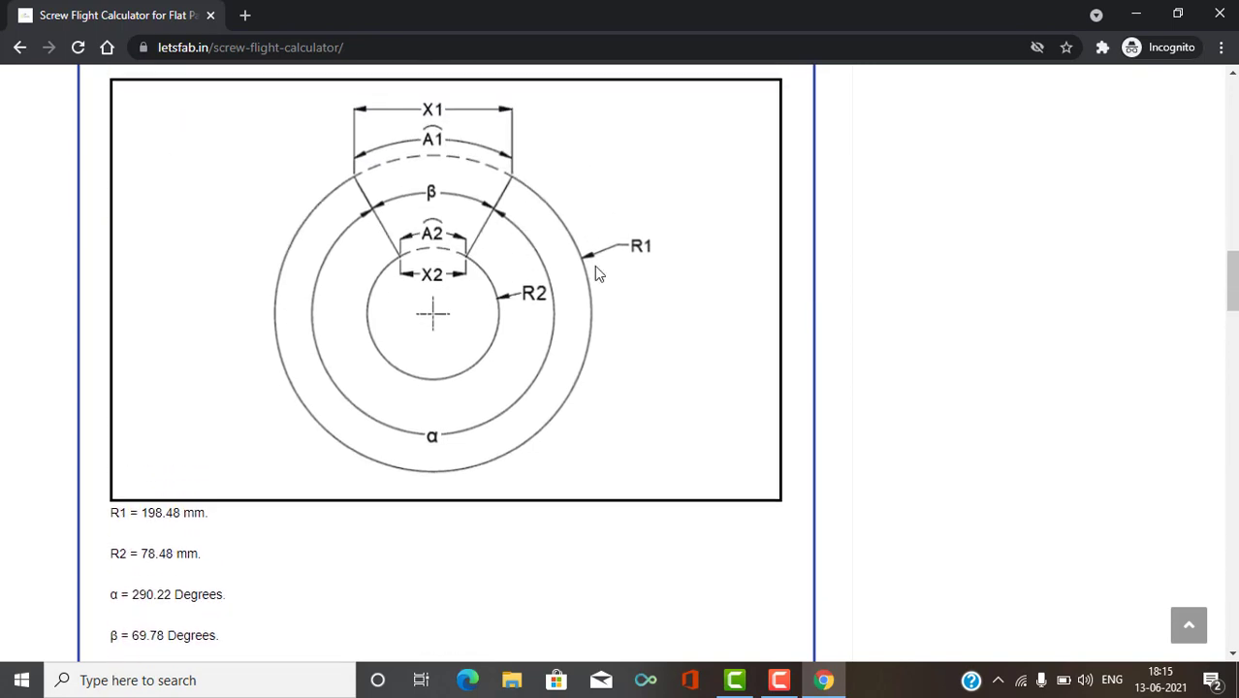